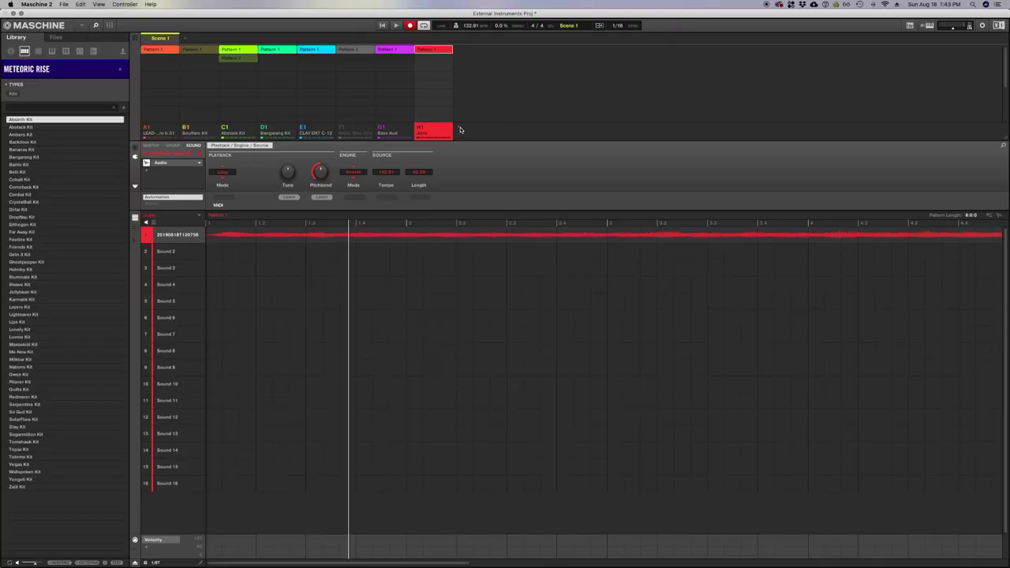
Add a new group after the Juno group and set its Sound 1 MIDI input source to Clarett 8Pre (MIDI).
{"action": "left_click", "coordinate": [462, 129]}
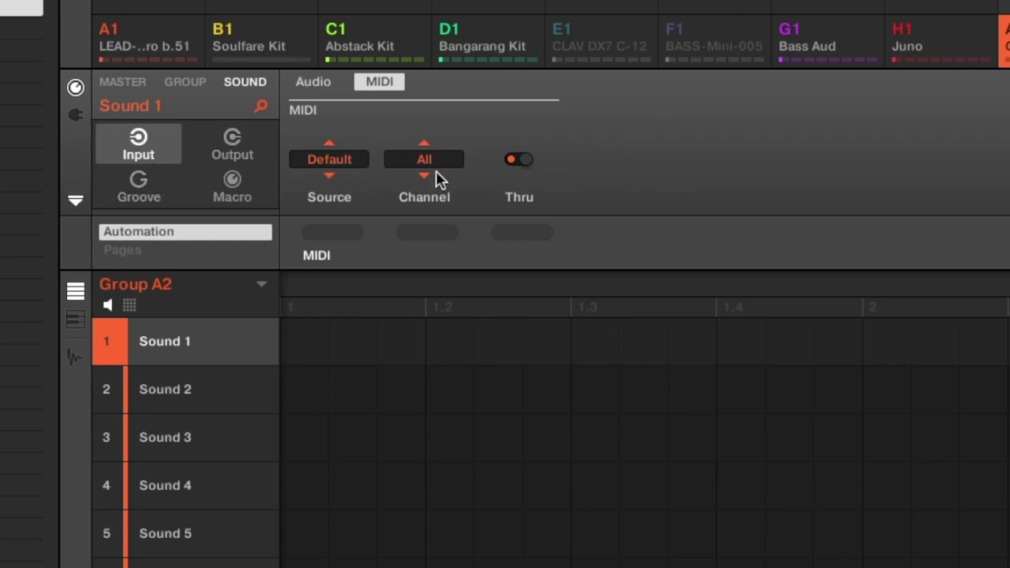
{"action": "left_click", "coordinate": [341, 160]}
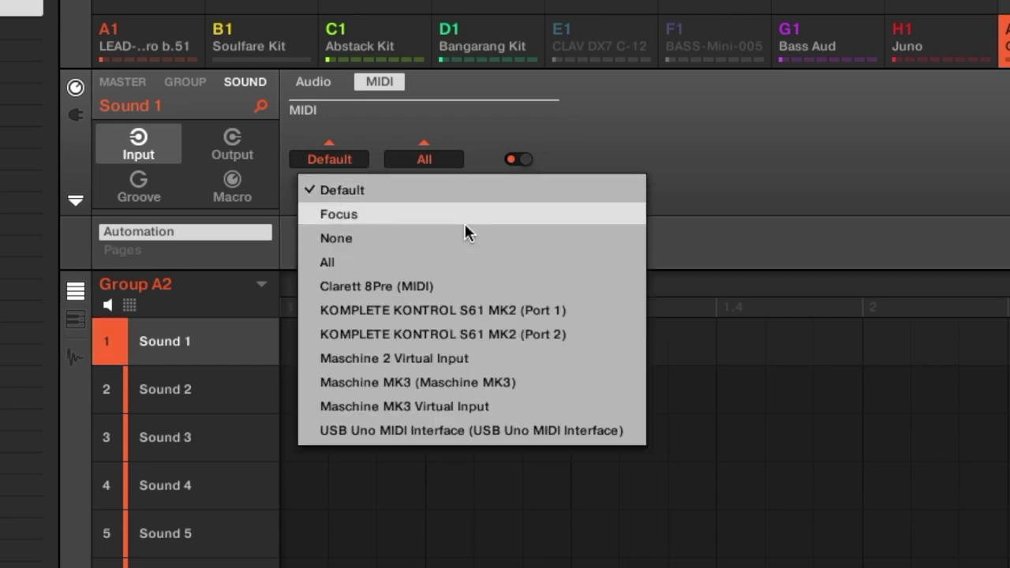
{"action": "left_click", "coordinate": [422, 285]}
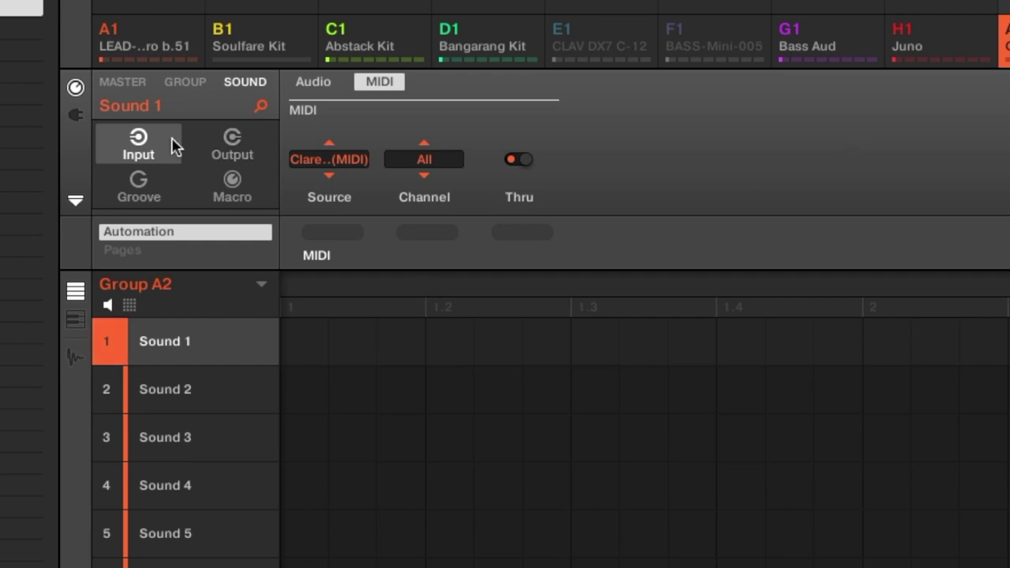
Set the MIDI output destination of Sound 1 in Group A2 to Clarett 8Pre (MIDI).
{"action": "left_click", "coordinate": [231, 150]}
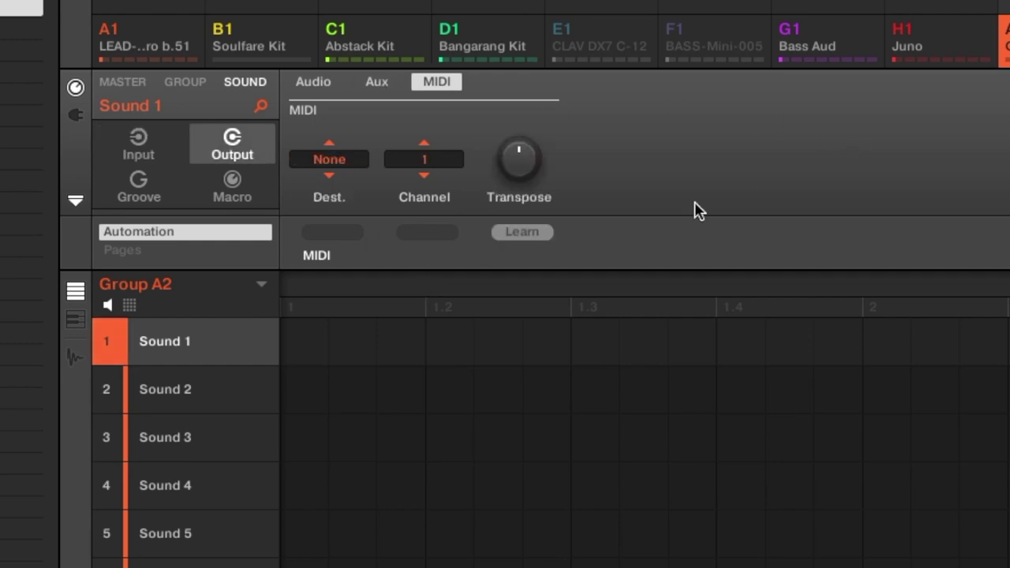
{"action": "left_click", "coordinate": [359, 164]}
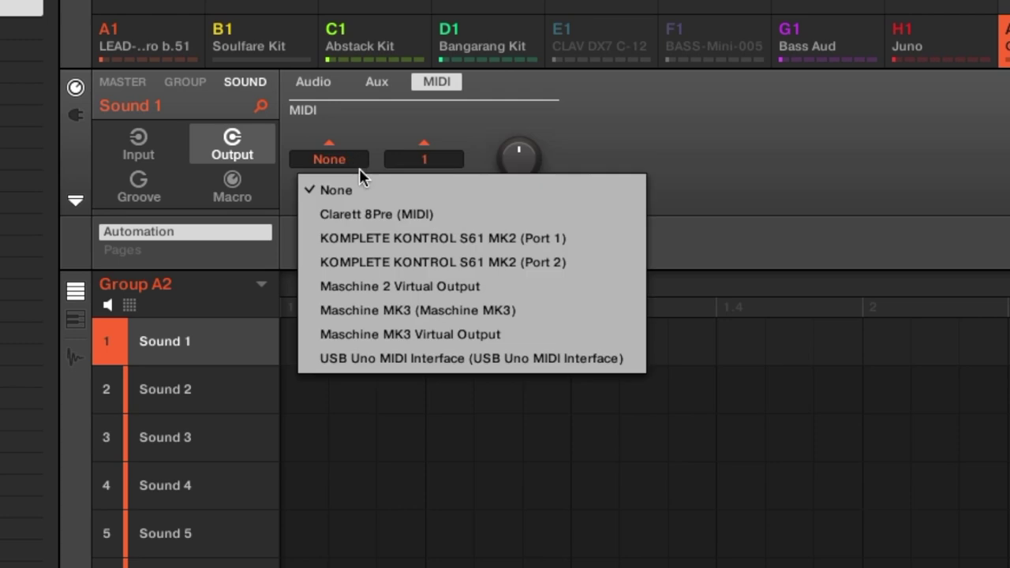
{"action": "left_click", "coordinate": [424, 215]}
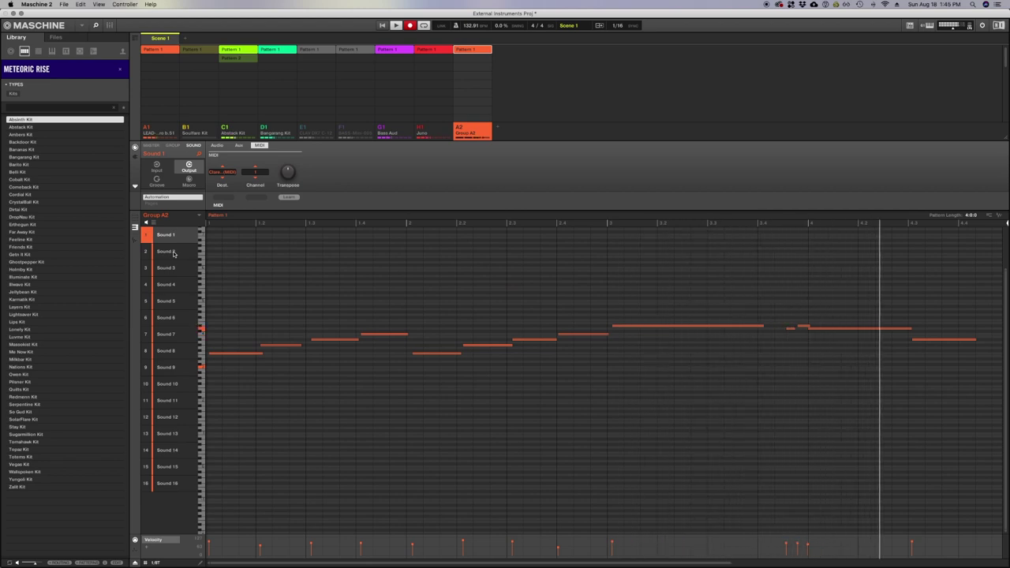
Stop the transport, quantize all recorded notes in Sound 1's pattern, move them up in pitch and play the result.
{"action": "key", "text": "space"}
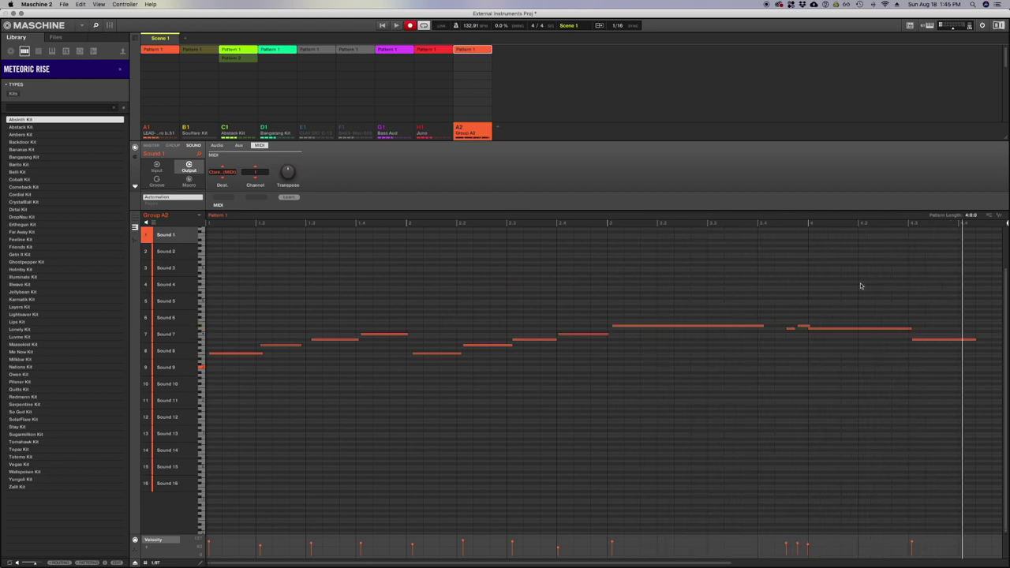
{"action": "left_click_drag", "start_coordinate": [985, 294], "coordinate": [213, 407]}
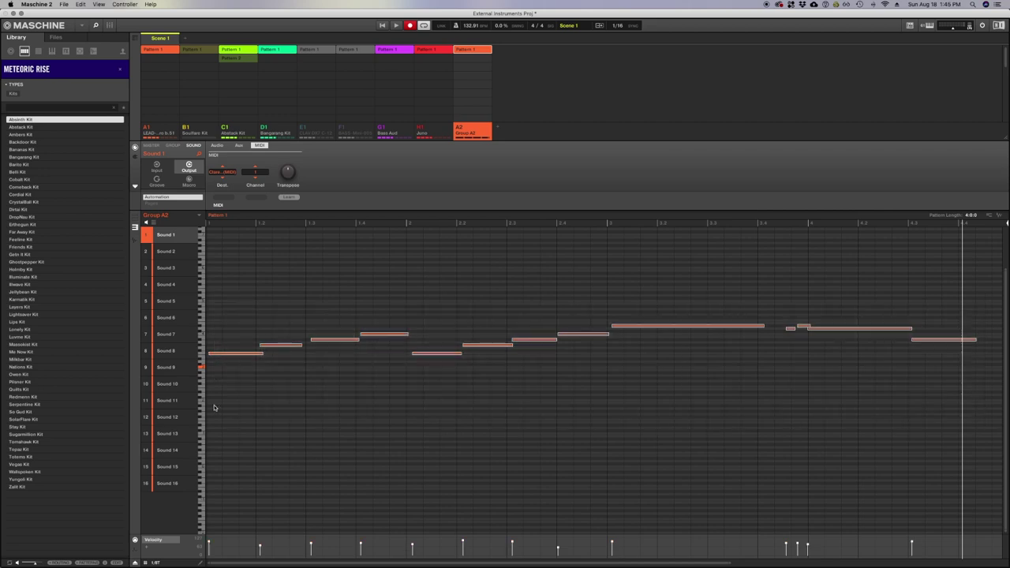
{"action": "key", "text": "super+u"}
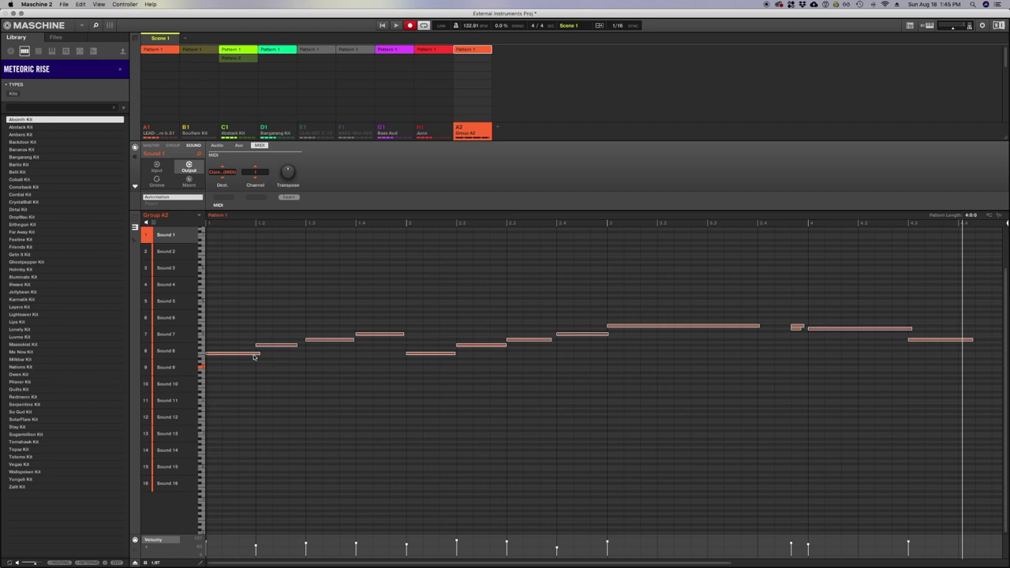
{"action": "left_click_drag", "start_coordinate": [224, 355], "coordinate": [222, 324]}
{"action": "key", "text": "space"}
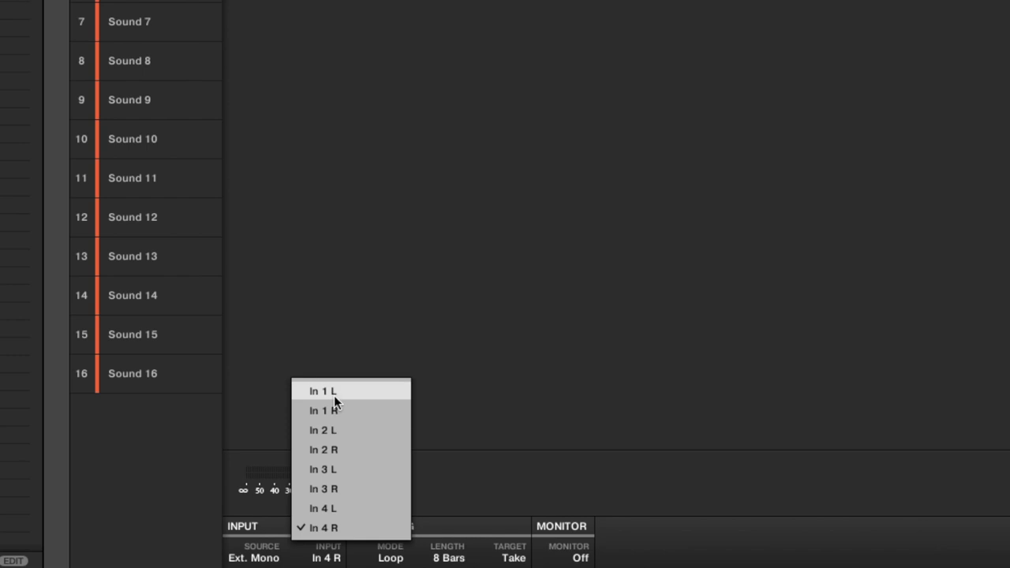
Set the sampler's external mono input to In 2 R and start recording audio into Sound 1.
{"action": "left_click", "coordinate": [336, 457]}
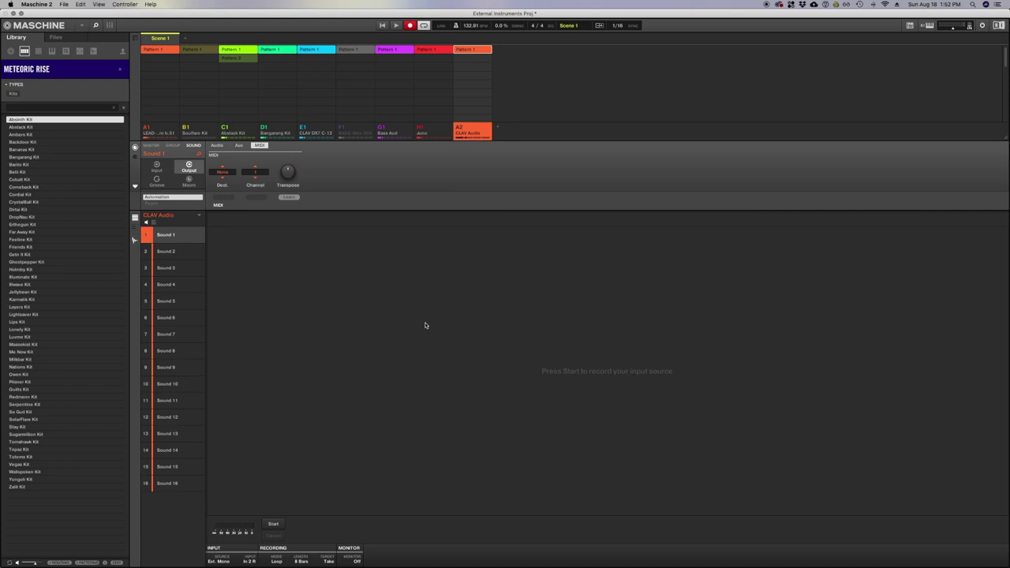
{"action": "left_click", "coordinate": [274, 525]}
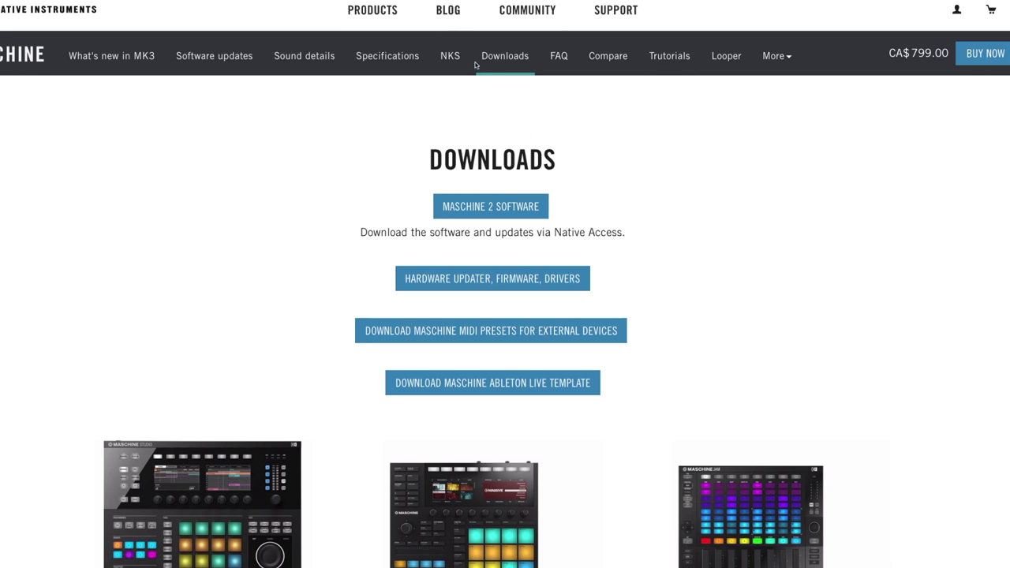
Download the Maschine MIDI presets for external devices from the Native Instruments downloads page.
{"action": "scroll", "coordinate": [695, 214], "scroll_direction": "down", "scroll_amount": 1}
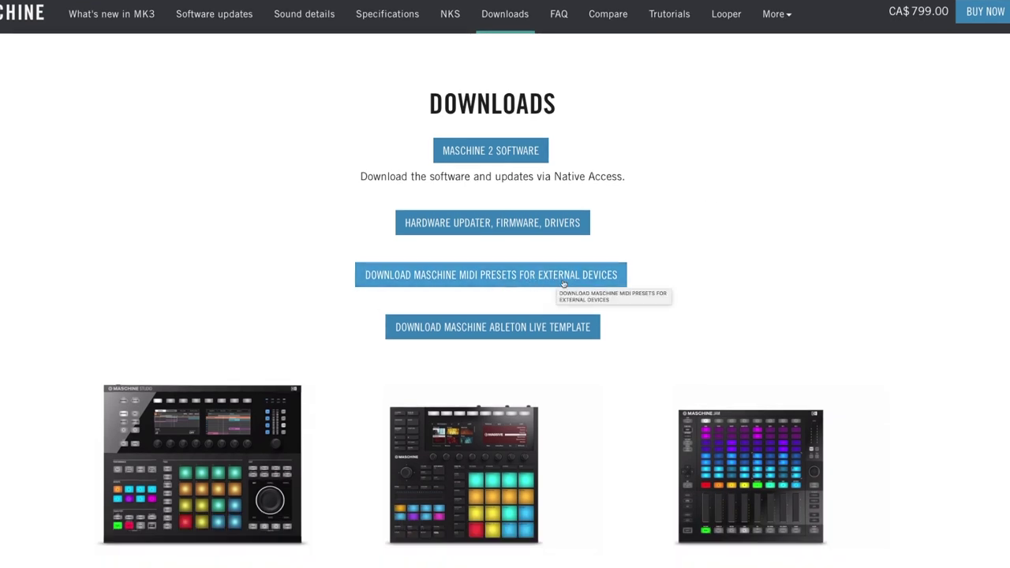
{"action": "left_click", "coordinate": [563, 283]}
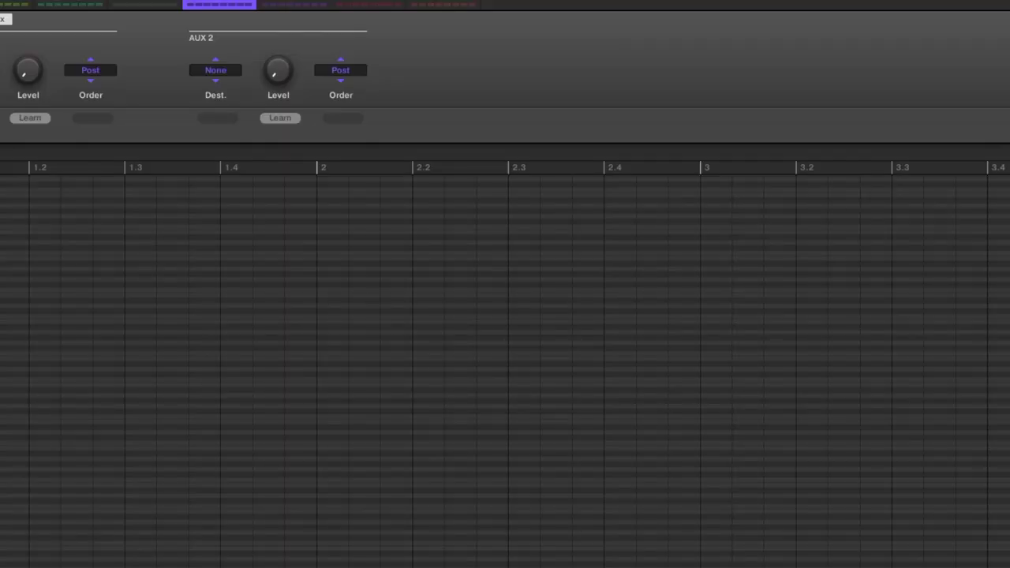
Switch to Maschine and check the library preferences for the MIDIPresetsForExternalDevices folder among the user content locations.
{"action": "key", "text": "super+comma"}
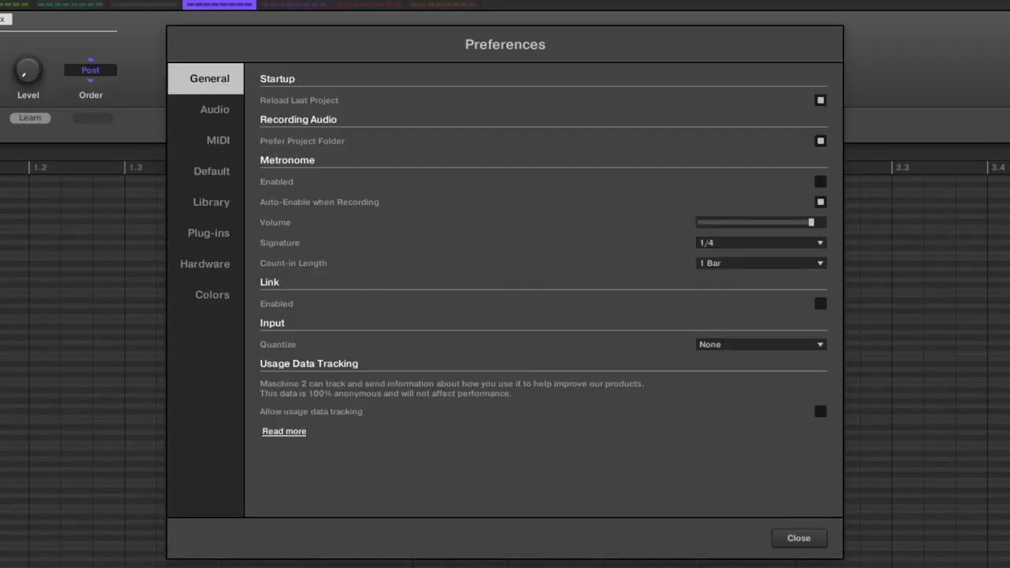
{"action": "left_click", "coordinate": [228, 217]}
{"action": "left_click", "coordinate": [359, 80]}
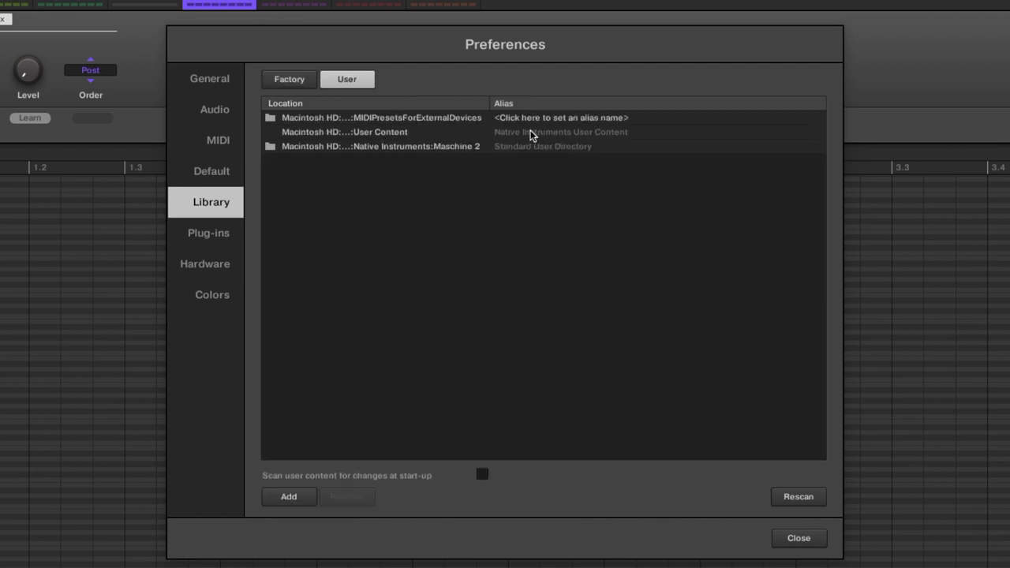
{"action": "left_click", "coordinate": [807, 541]}
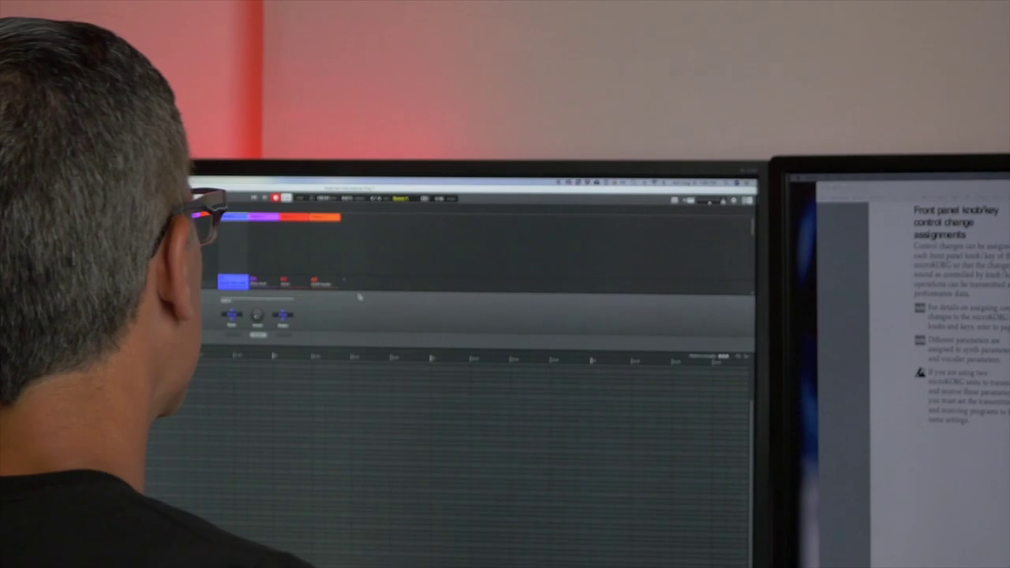
Add a new group after the CLAV Audio group and switch the library browser to user content.
{"action": "double_click", "coordinate": [356, 274]}
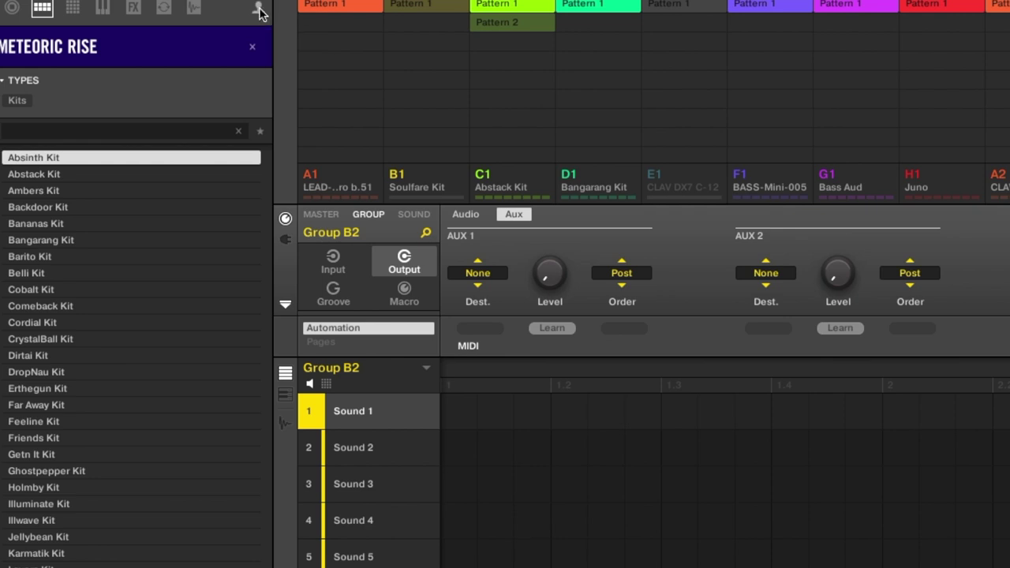
{"action": "left_click", "coordinate": [260, 8]}
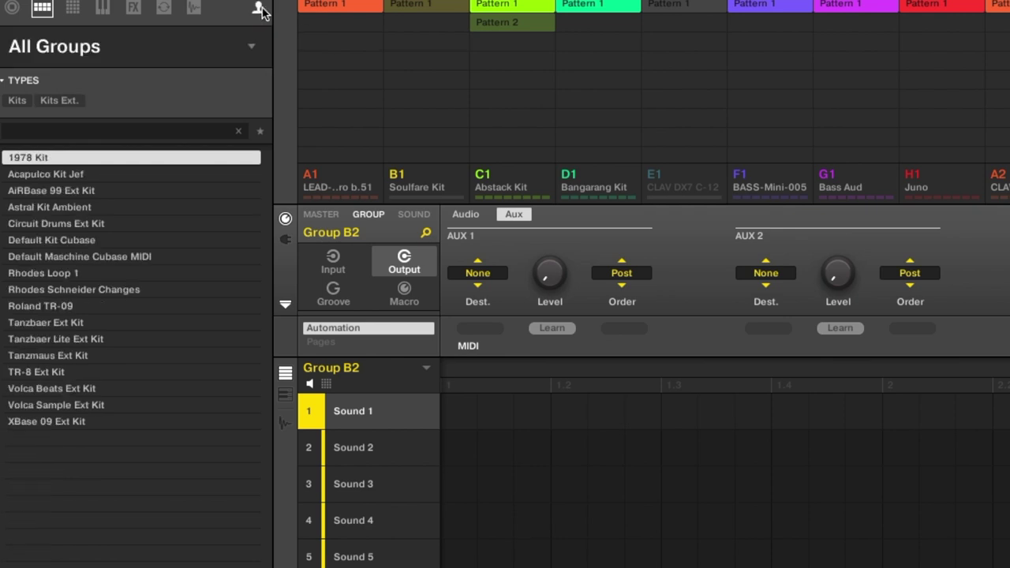
{"action": "left_click", "coordinate": [252, 48]}
{"action": "left_click", "coordinate": [249, 49]}
Filter the user sounds by the Instruments Ext. type and load Minilogue Ext into Sound 1 of Group B2.
{"action": "left_click", "coordinate": [76, 8]}
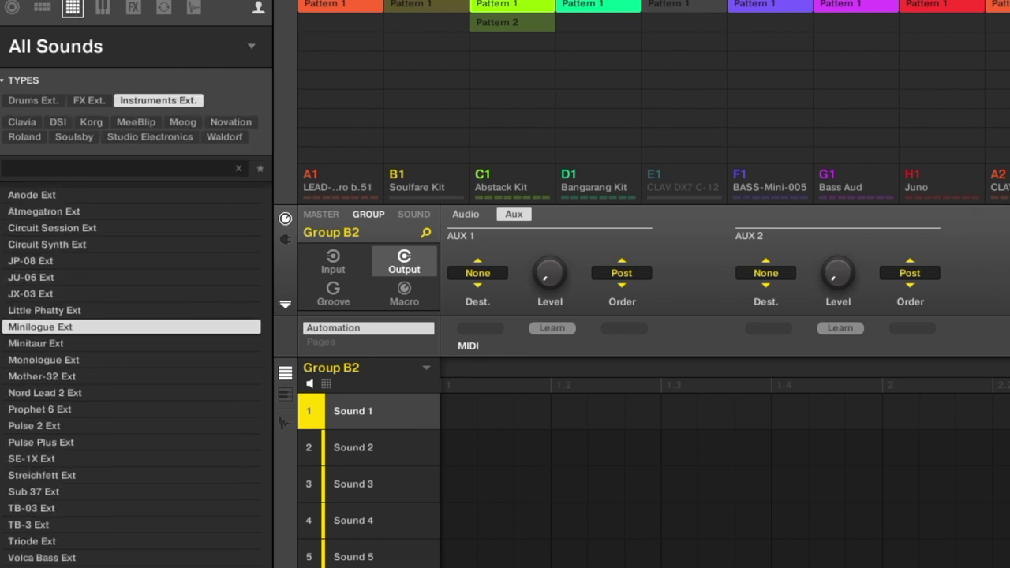
{"action": "left_click", "coordinate": [178, 105]}
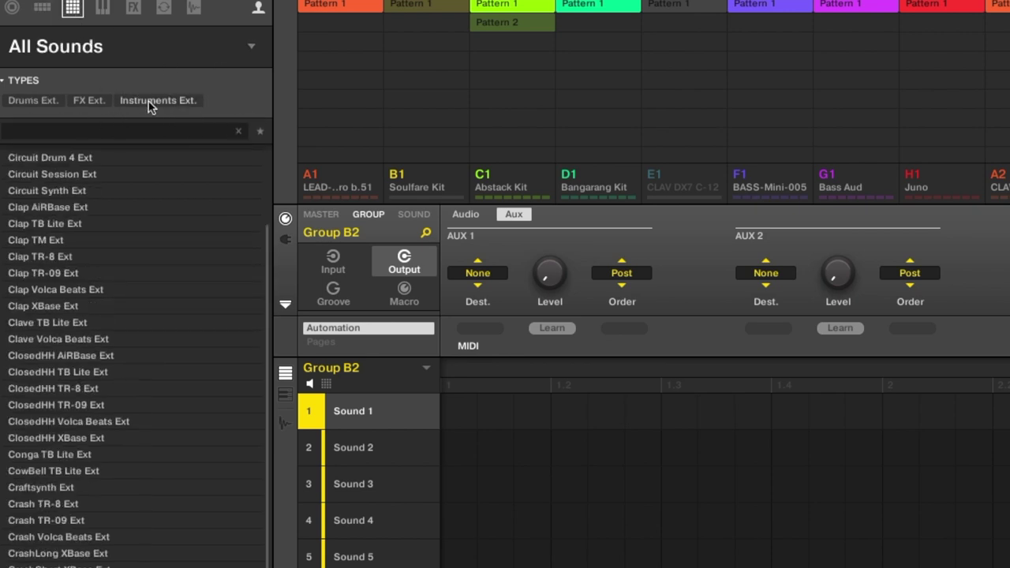
{"action": "left_click", "coordinate": [151, 106]}
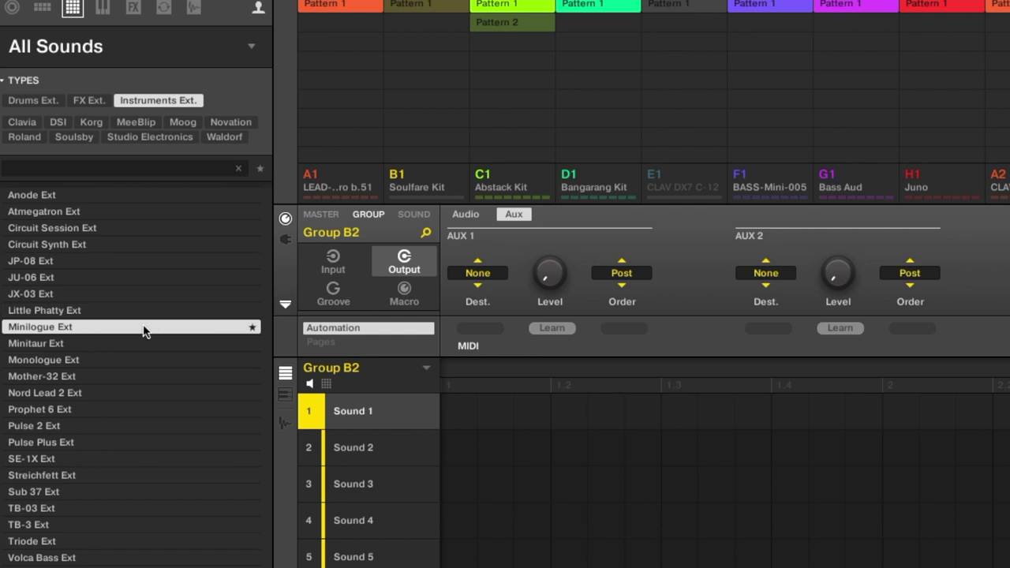
{"action": "double_click", "coordinate": [121, 332]}
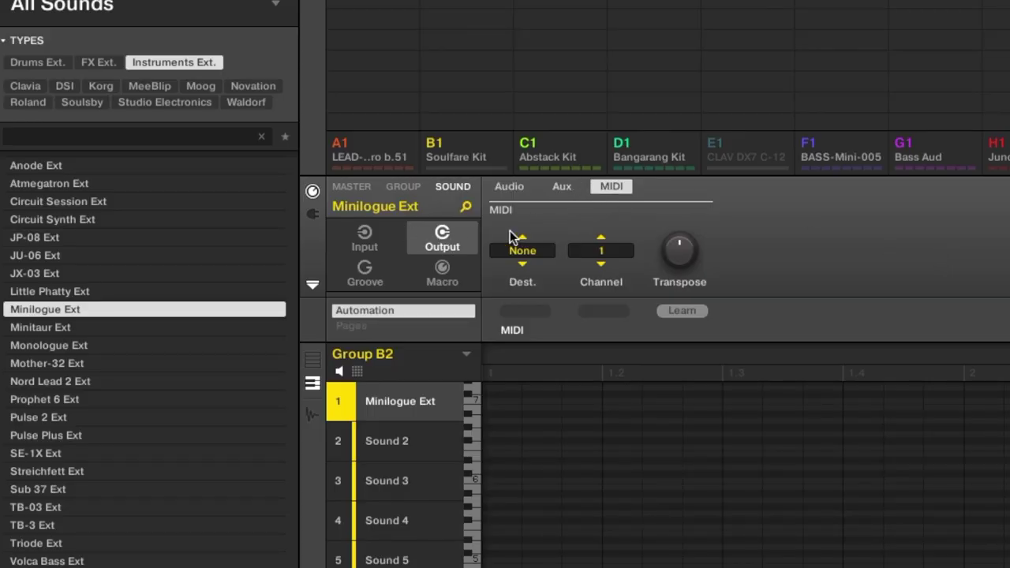
Set Minilogue Ext's MIDI output destination to Clarett 8Pre (MIDI) and its MIDI input source to All.
{"action": "left_click", "coordinate": [534, 251]}
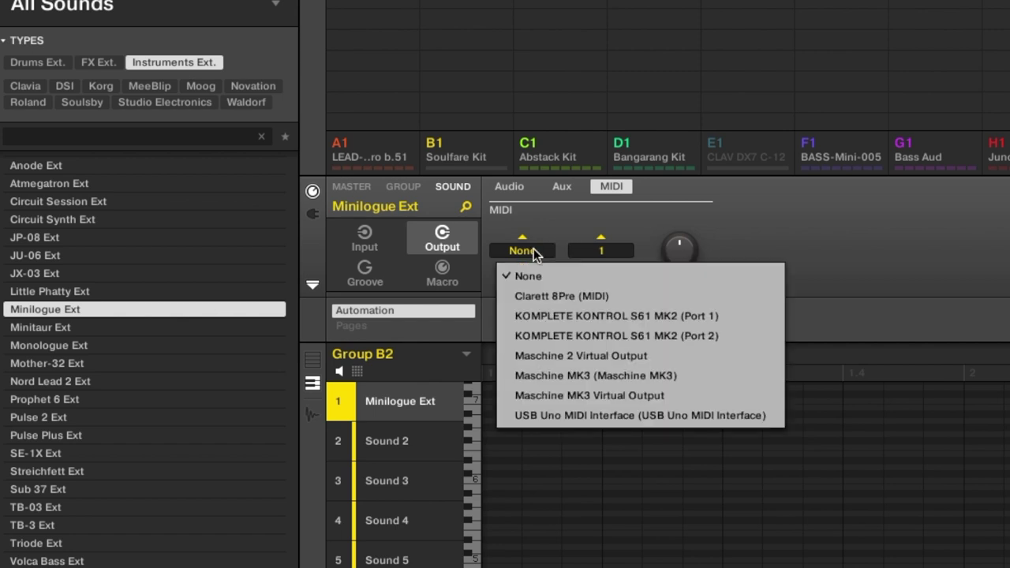
{"action": "left_click", "coordinate": [602, 296]}
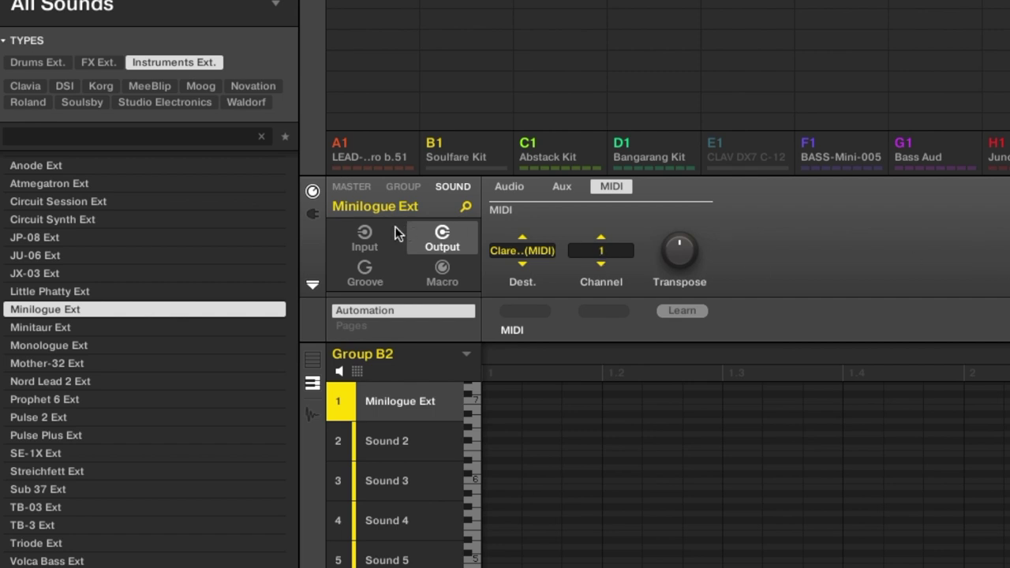
{"action": "left_click", "coordinate": [353, 237]}
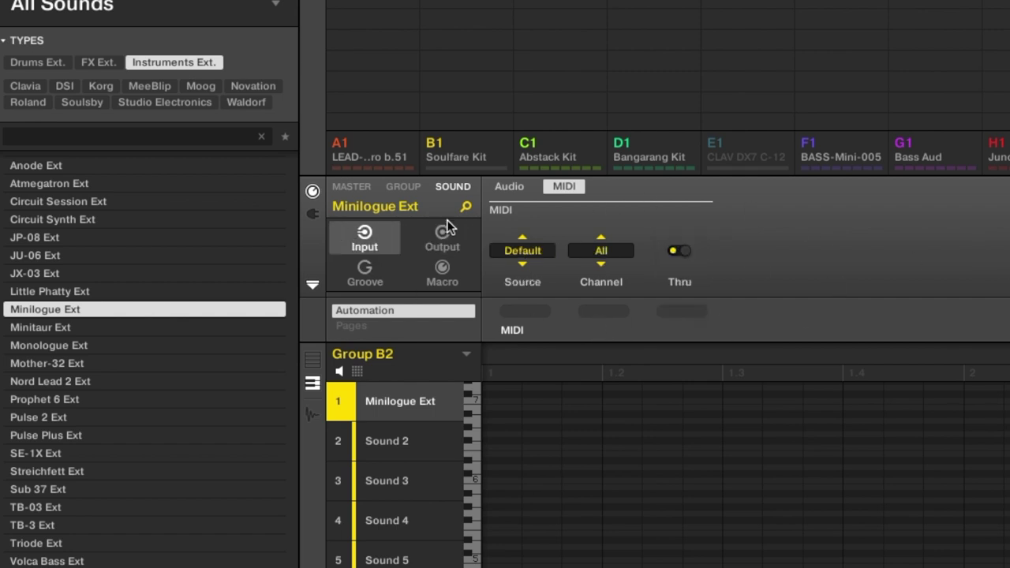
{"action": "left_click", "coordinate": [525, 251]}
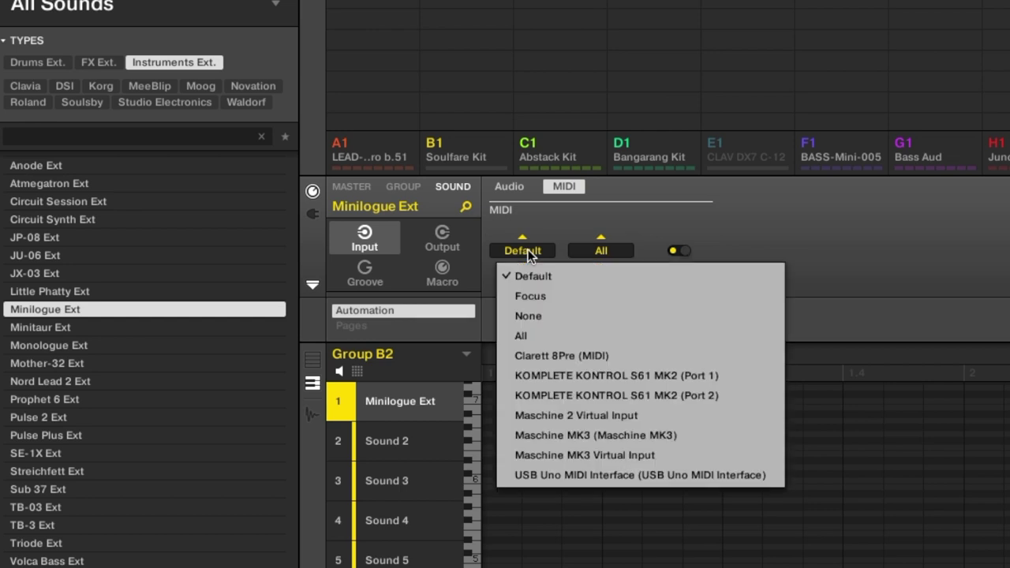
{"action": "left_click", "coordinate": [630, 332]}
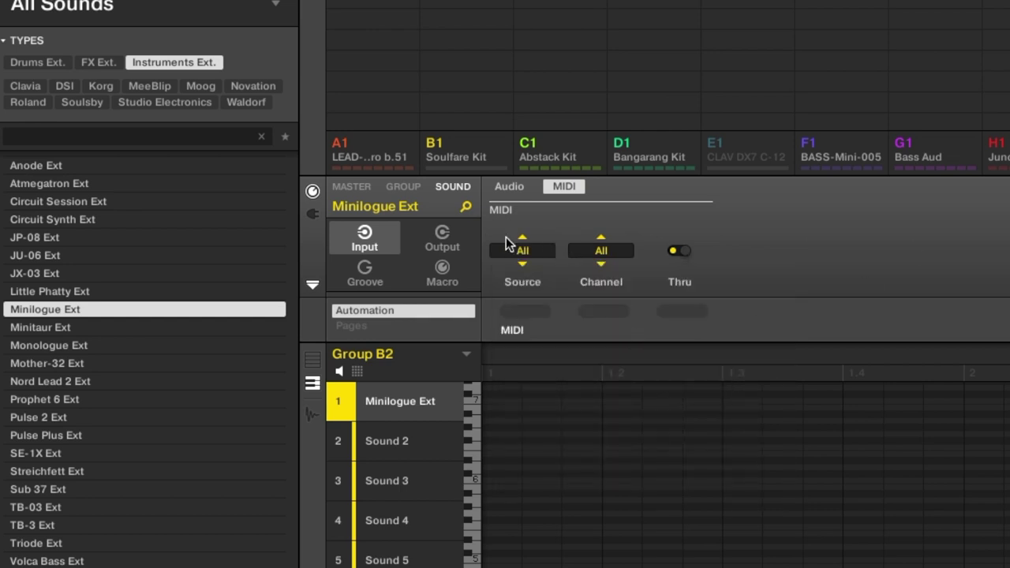
Display the macro control pages of the Minilogue Ext sound.
{"action": "left_click", "coordinate": [455, 241]}
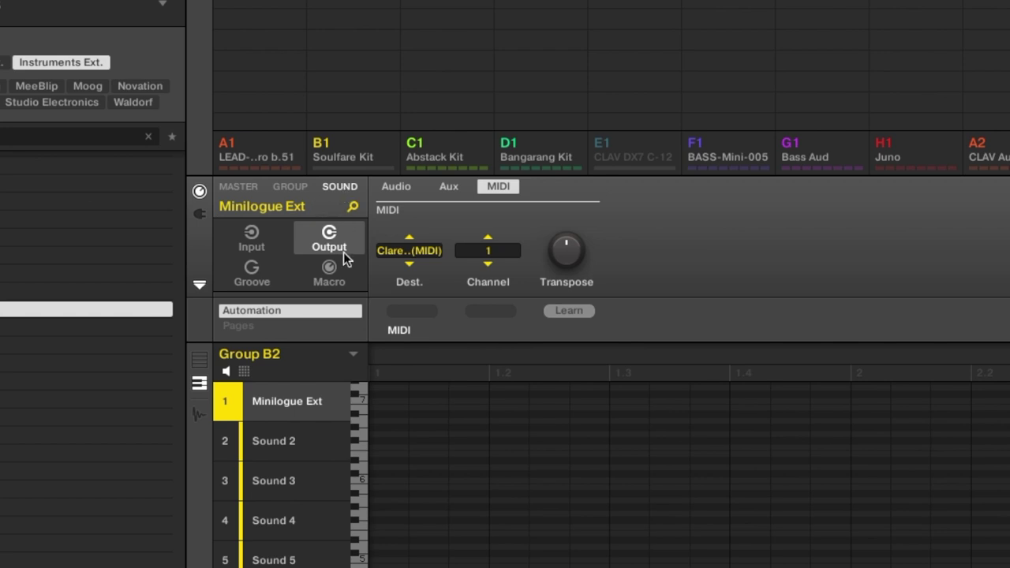
{"action": "left_click", "coordinate": [322, 277]}
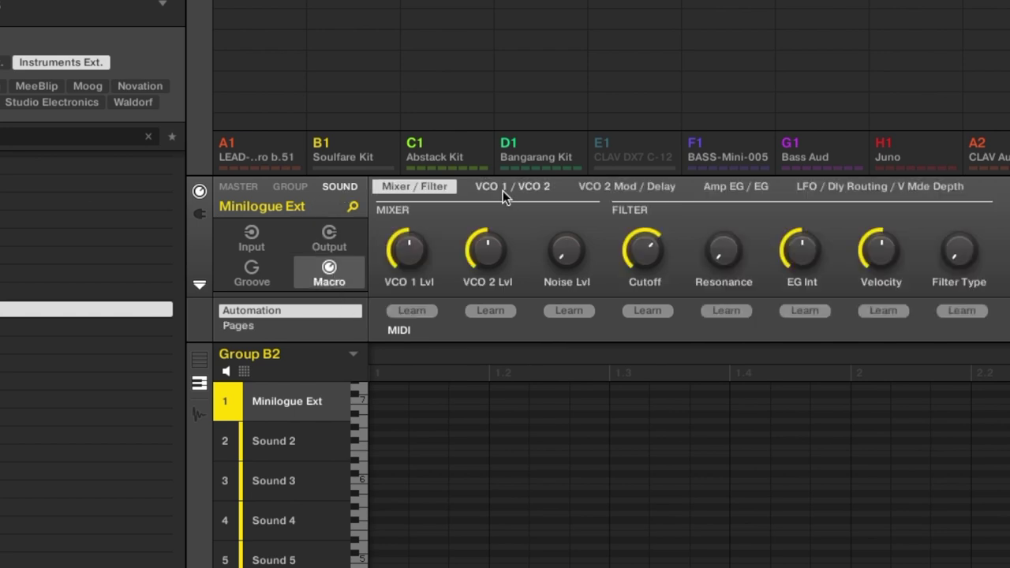
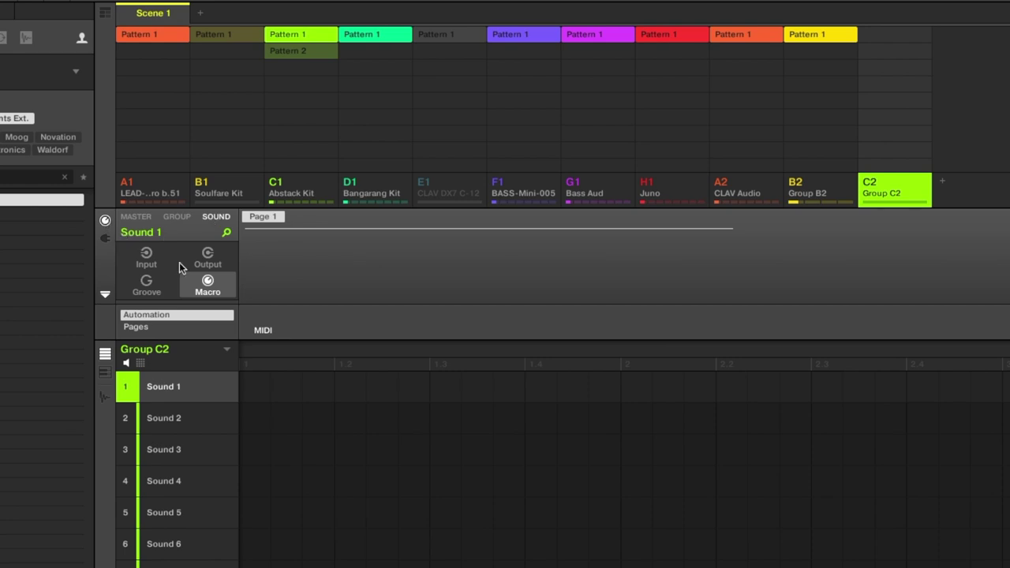
Set the MIDI output destination of Sound 1 in Group C2 to USB Uno MIDI Interface.
{"action": "left_click", "coordinate": [207, 258]}
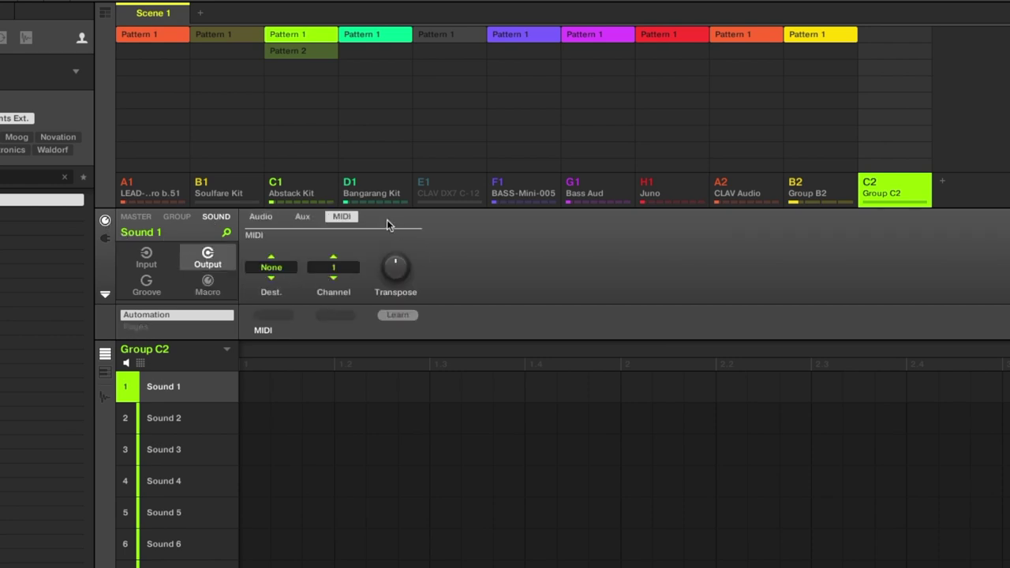
{"action": "left_click", "coordinate": [269, 268]}
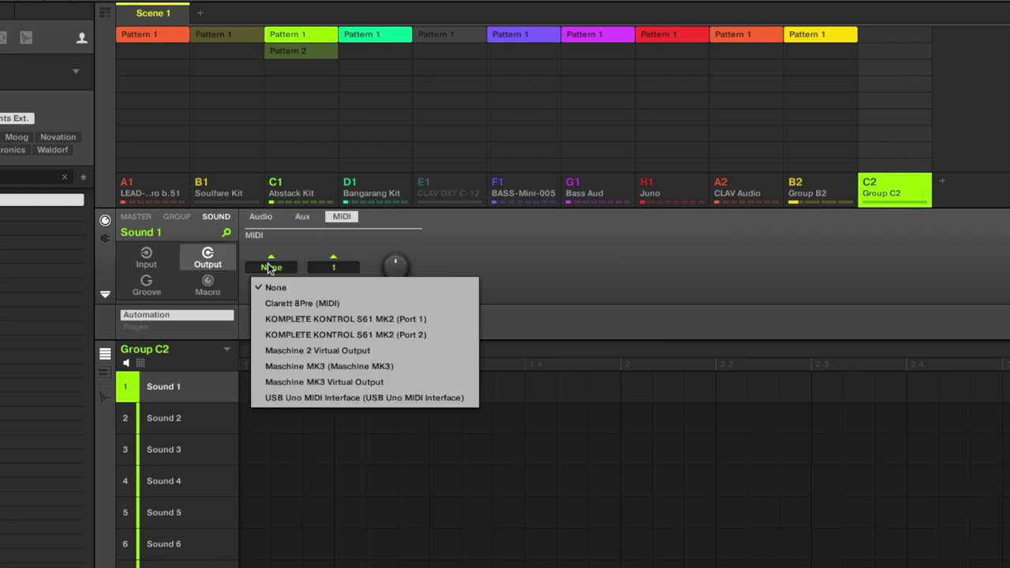
{"action": "left_click", "coordinate": [358, 398]}
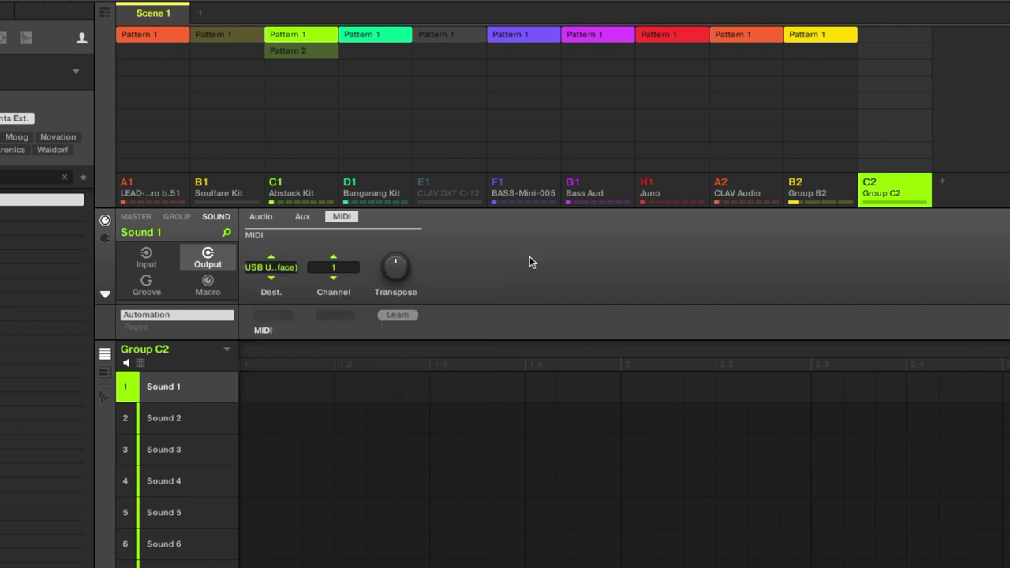
Set the MIDI input source of Sound 1 in Group C2 to All.
{"action": "left_click", "coordinate": [147, 258]}
{"action": "left_click", "coordinate": [270, 268]}
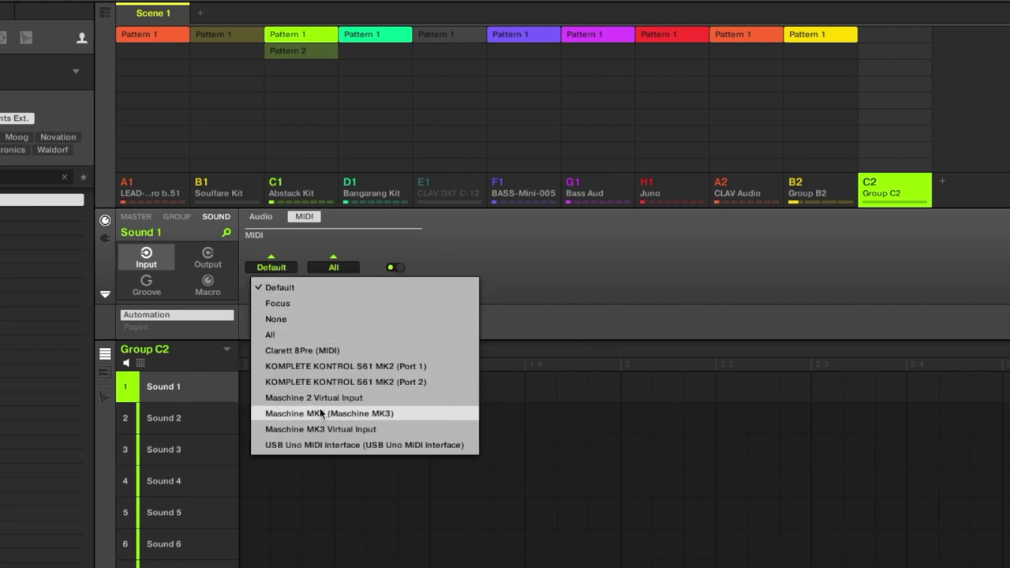
{"action": "left_click", "coordinate": [289, 334]}
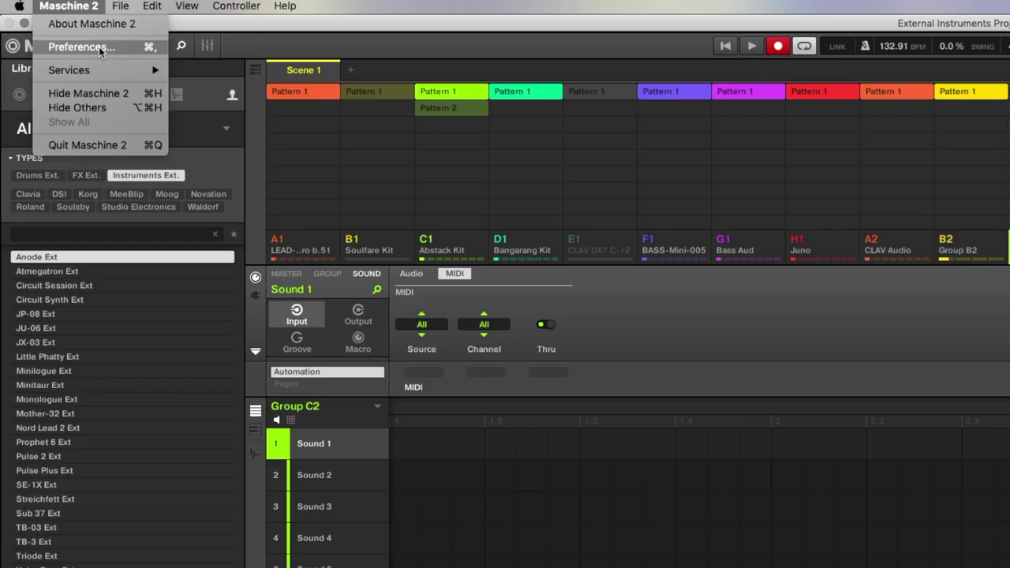
Review the enabled MIDI input and output devices in the program preferences.
{"action": "left_click", "coordinate": [79, 47]}
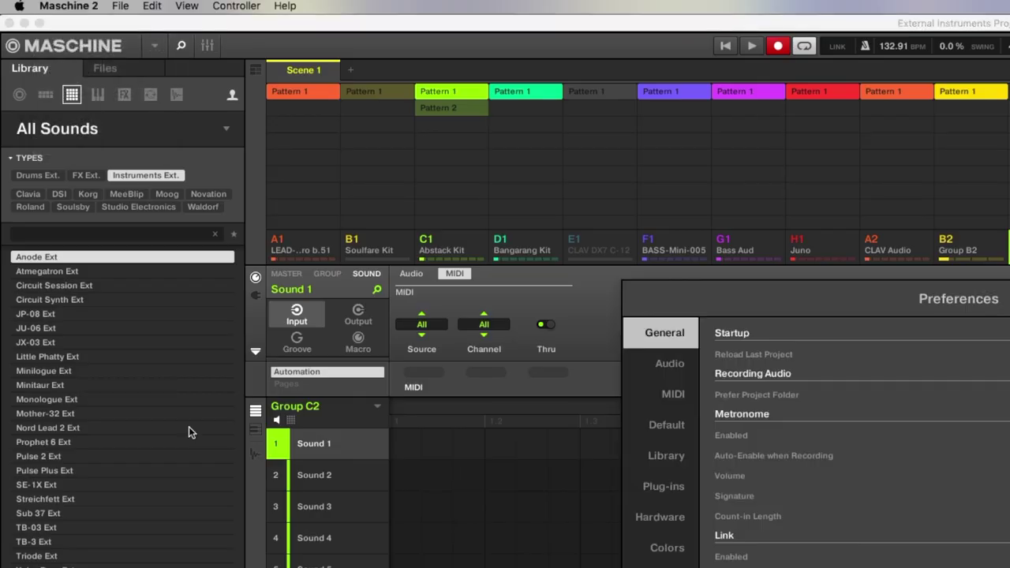
{"action": "left_click", "coordinate": [680, 394]}
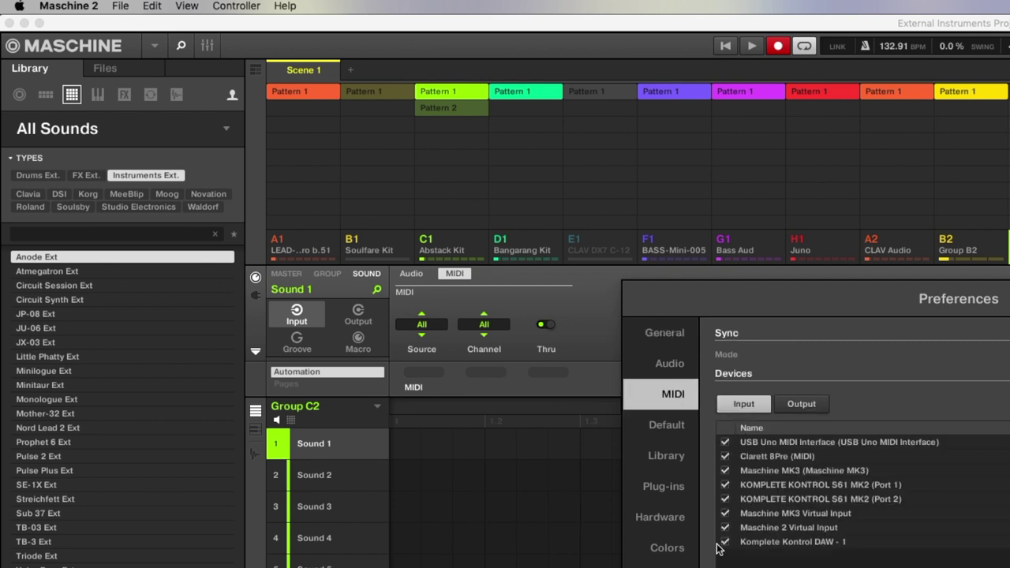
{"action": "left_click", "coordinate": [802, 404]}
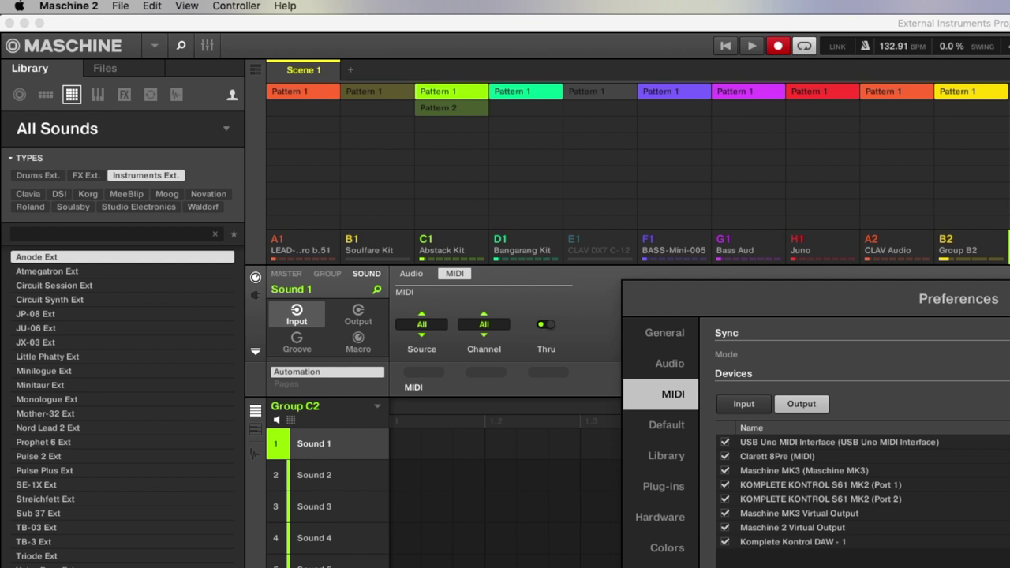
{"action": "key", "text": "Escape"}
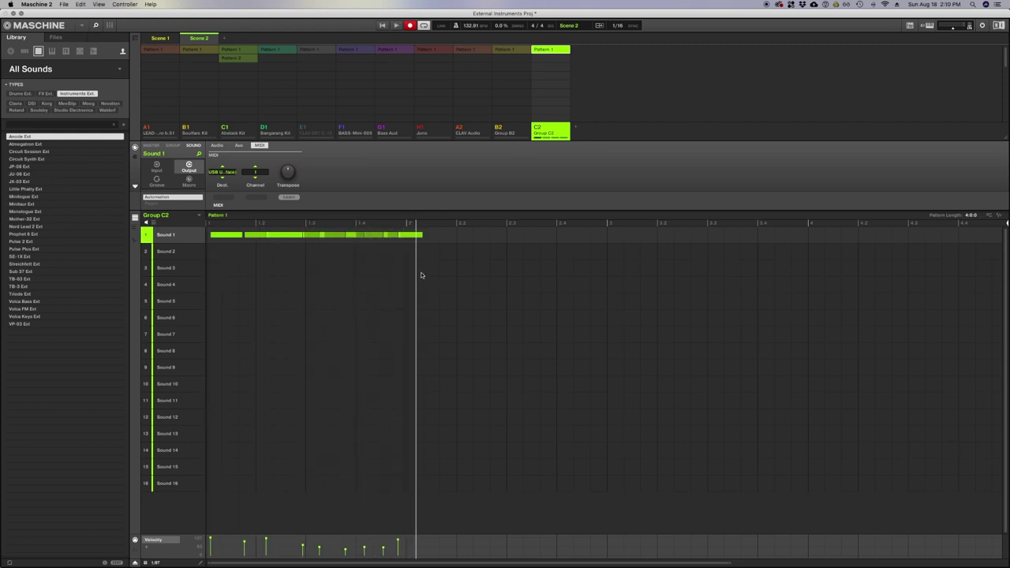
Show Sound 1's pattern in the piano roll and delete all of its recorded notes.
{"action": "left_click", "coordinate": [135, 227]}
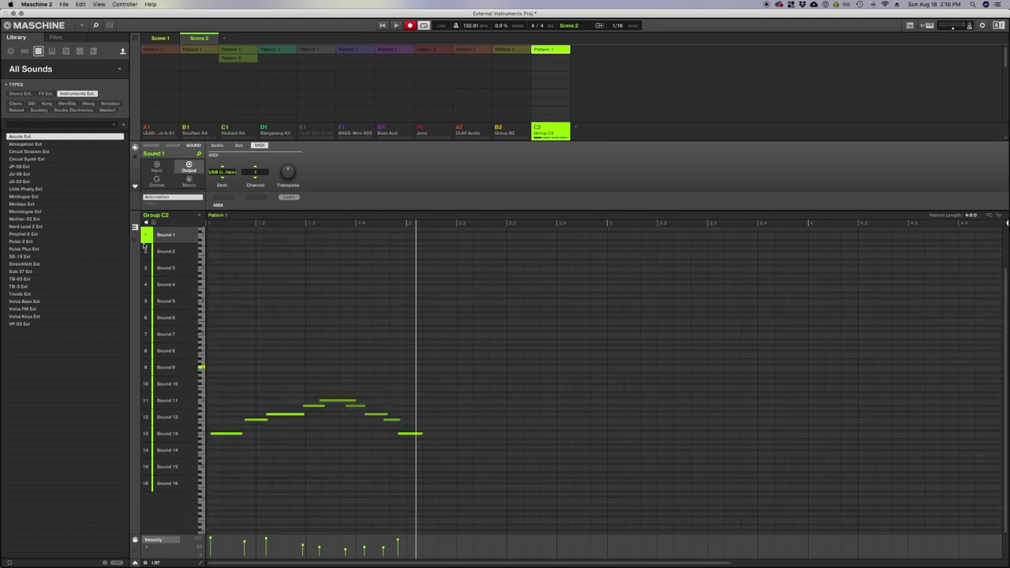
{"action": "left_click_drag", "start_coordinate": [510, 351], "coordinate": [202, 476]}
{"action": "key", "text": "Delete"}
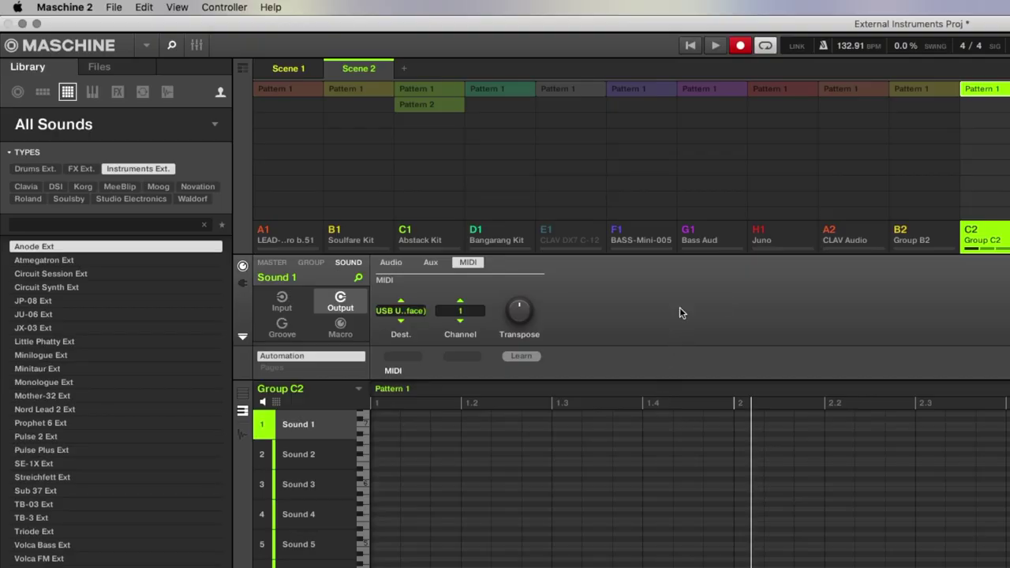
Assign MIDI CC 77 to the first macro slot on Page 1 of Sound 1.
{"action": "left_click", "coordinate": [341, 327]}
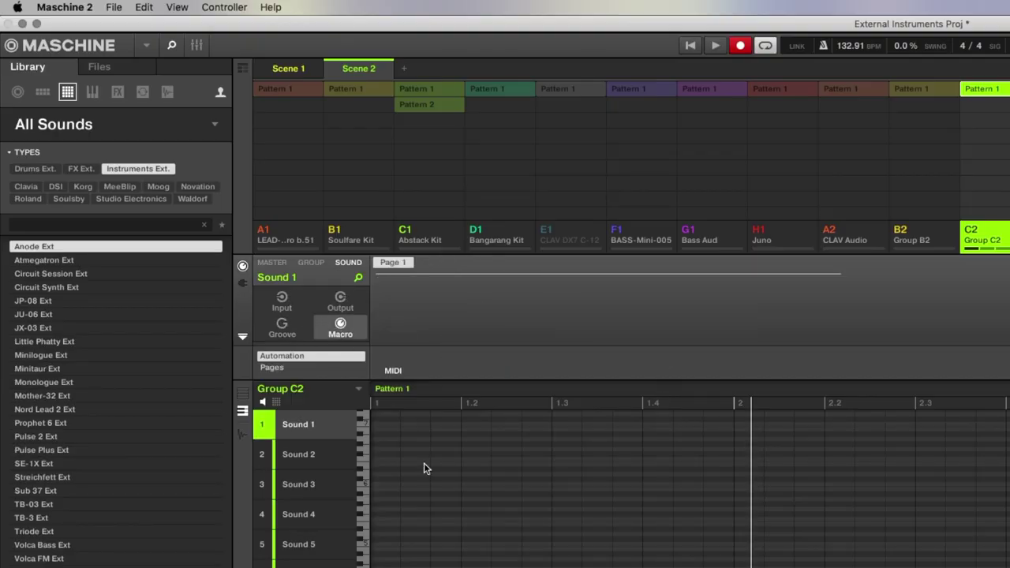
{"action": "left_click", "coordinate": [282, 369]}
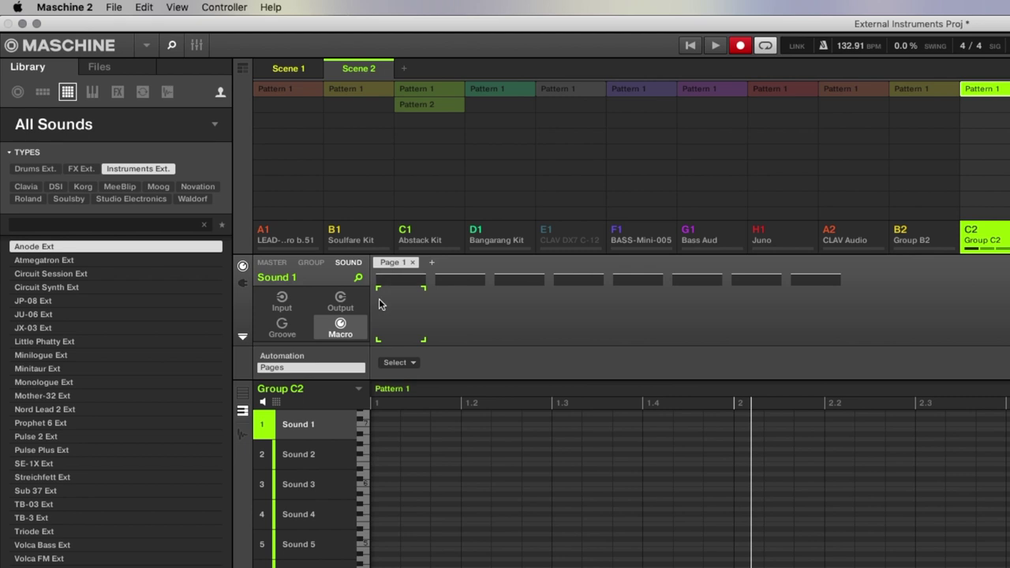
{"action": "left_click", "coordinate": [412, 363]}
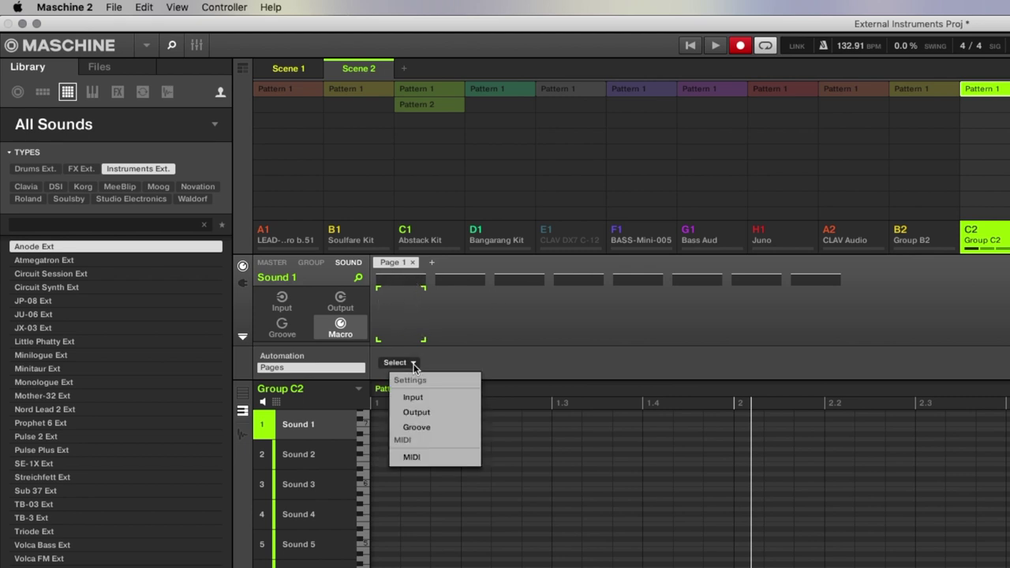
{"action": "left_click", "coordinate": [433, 458]}
{"action": "scroll", "coordinate": [512, 548], "scroll_direction": "down", "scroll_amount": 10}
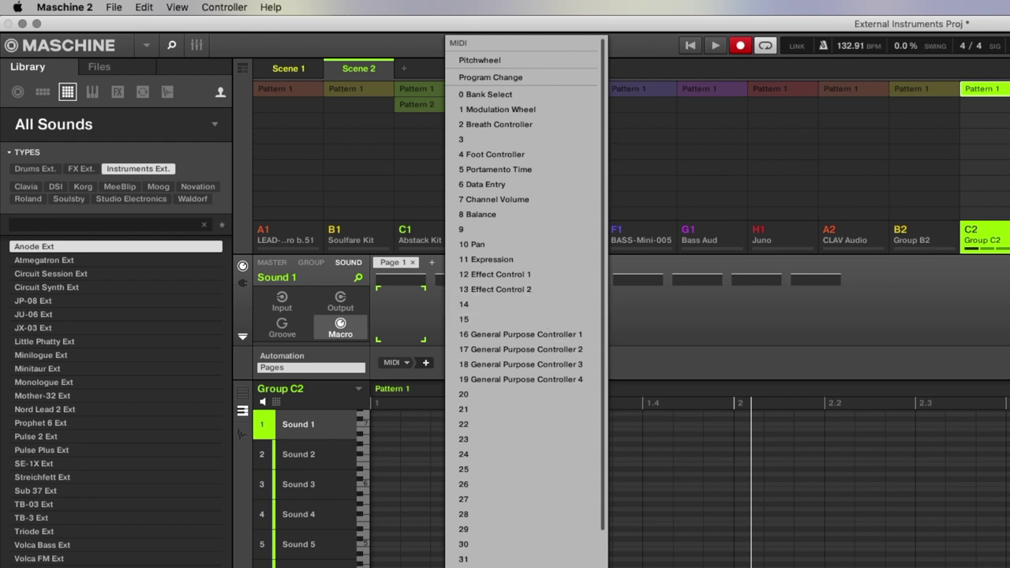
{"action": "scroll", "coordinate": [512, 552], "scroll_direction": "down", "scroll_amount": 1}
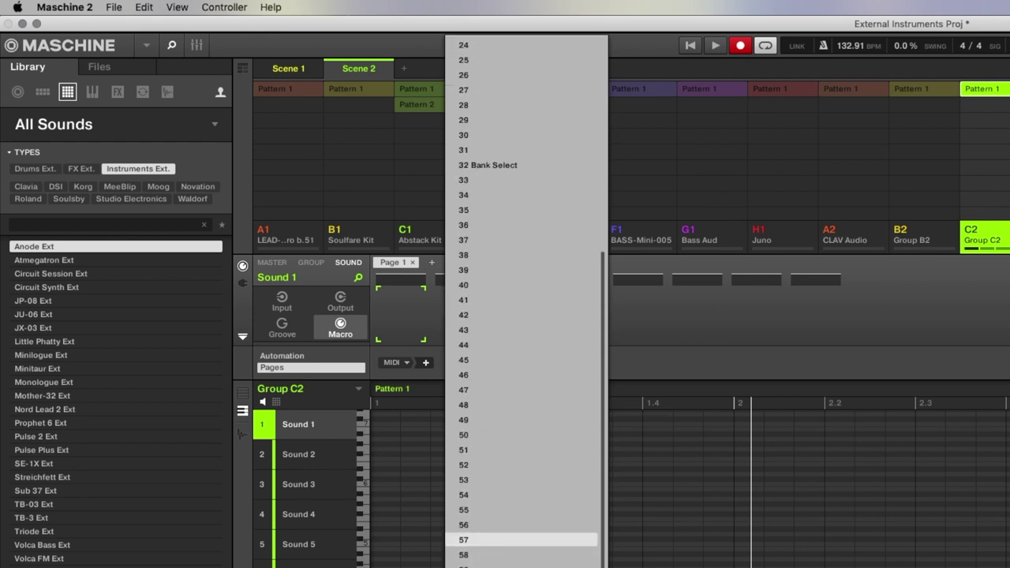
{"action": "scroll", "coordinate": [512, 552], "scroll_direction": "down", "scroll_amount": 10}
{"action": "left_click", "coordinate": [512, 553]}
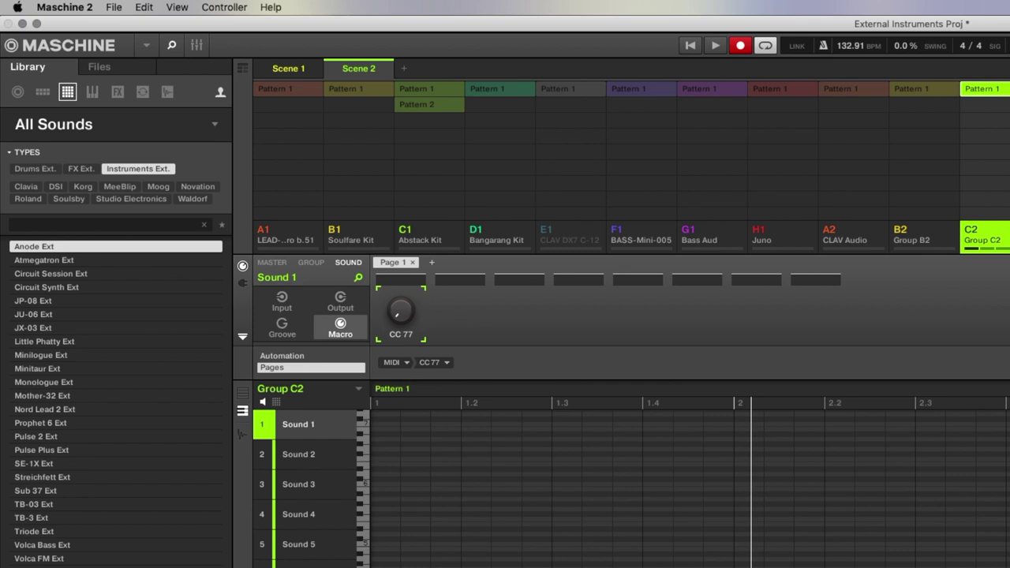
Check CC 77's parameter in the microKORG control change table in Safari and label the first macro knob "OSC 1 Wave".
{"action": "key", "text": "super+Tab"}
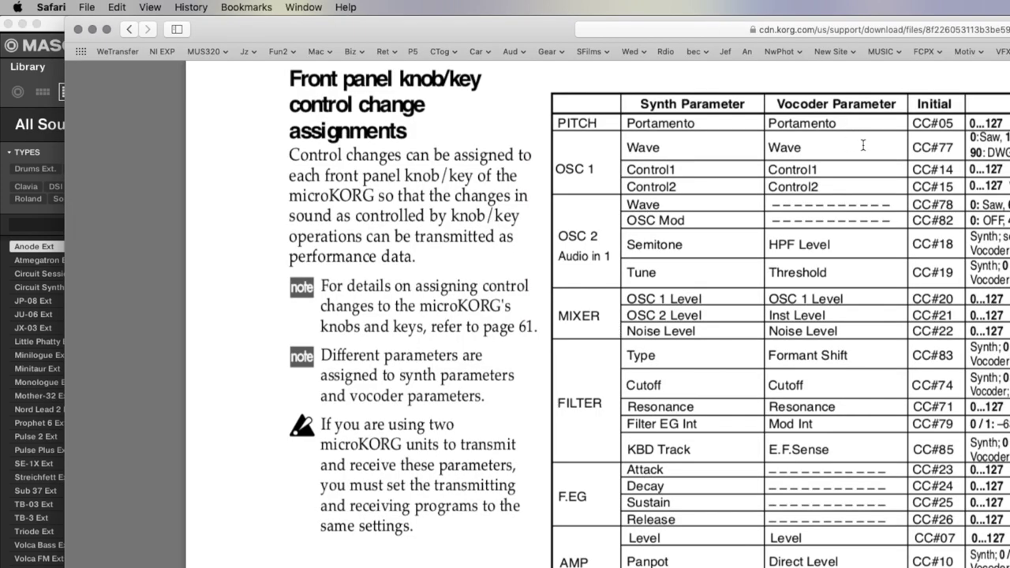
{"action": "key", "text": "super+Tab"}
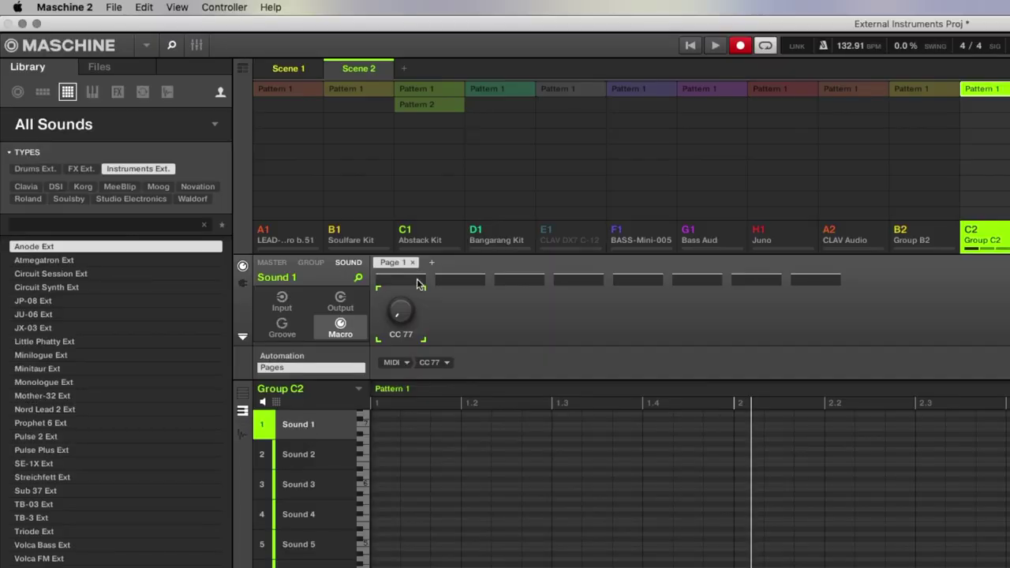
{"action": "double_click", "coordinate": [406, 282]}
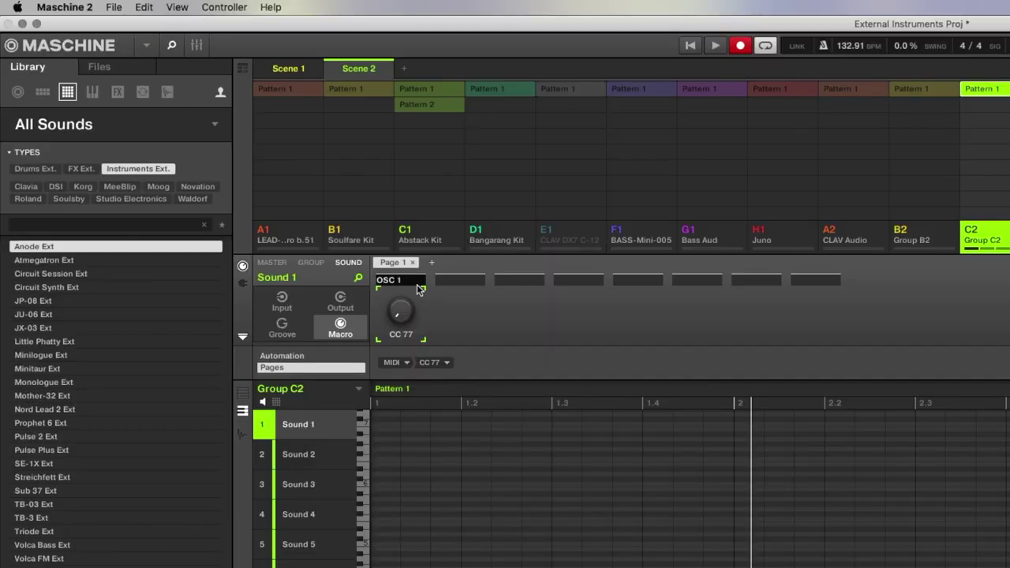
{"action": "type", "text": "OSC 1 Wave"}
{"action": "key", "text": "Return"}
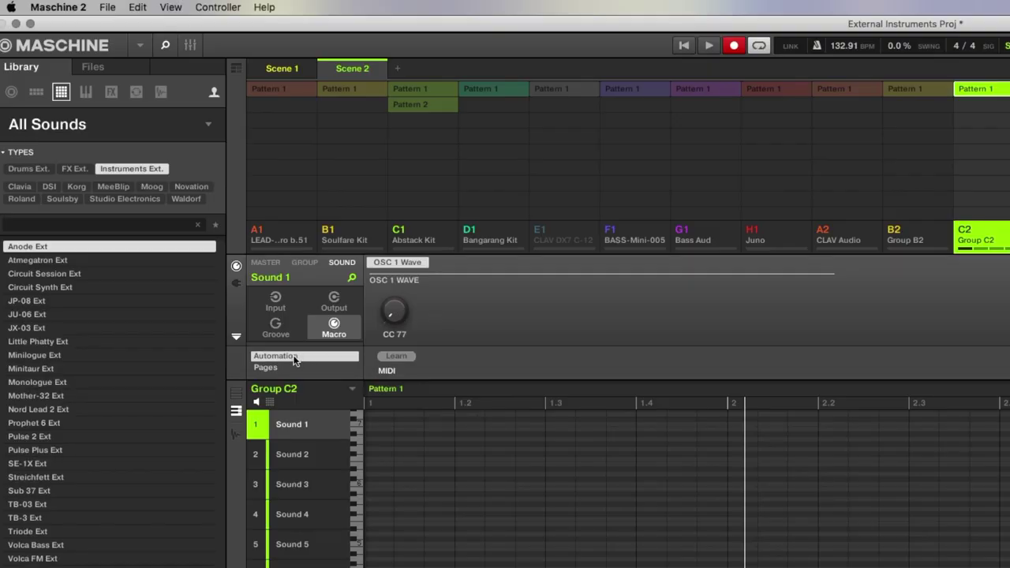
Select the second macro slot of Sound 1 for assignment and set its parameter source to MIDI.
{"action": "left_click", "coordinate": [283, 365]}
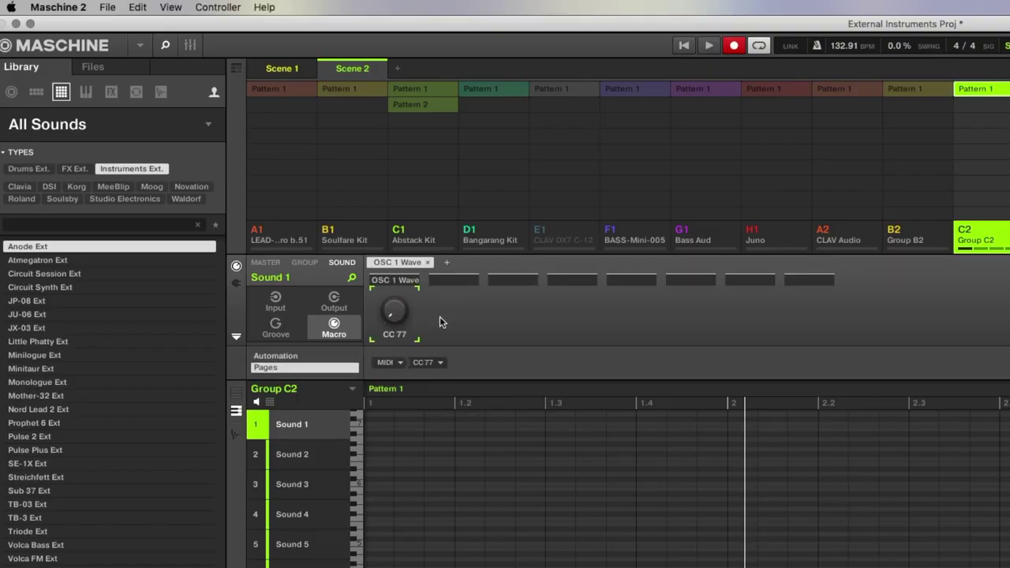
{"action": "left_click", "coordinate": [464, 303]}
{"action": "right_click", "coordinate": [462, 320]}
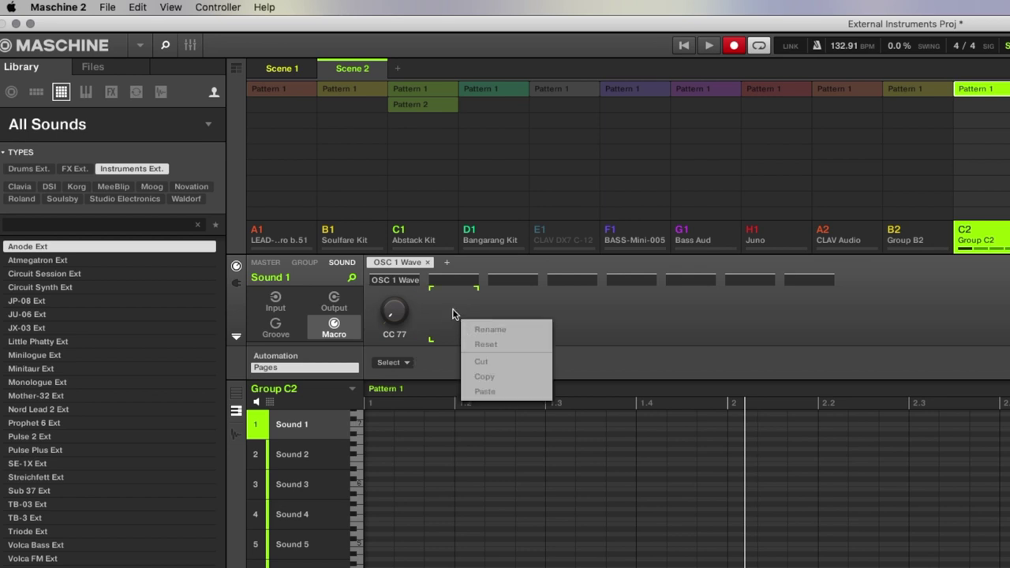
{"action": "left_click", "coordinate": [417, 353]}
{"action": "left_click", "coordinate": [406, 365]}
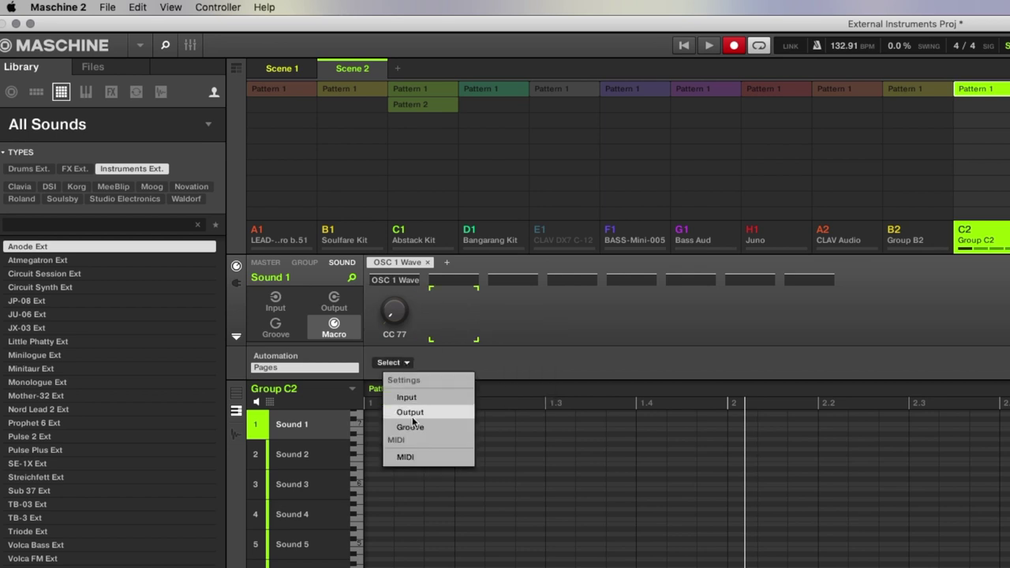
{"action": "left_click", "coordinate": [419, 458]}
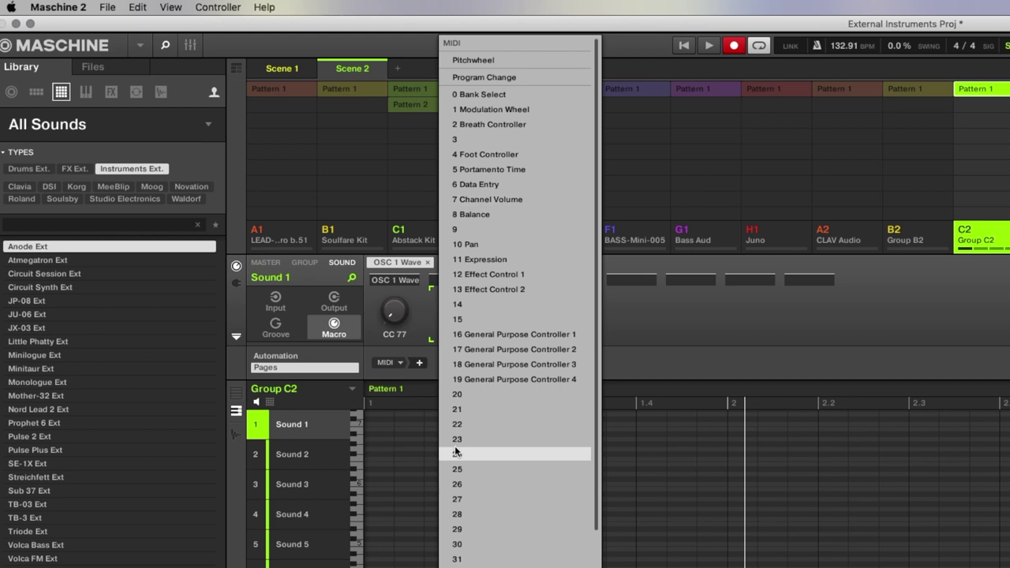
{"action": "left_click", "coordinate": [615, 322]}
Look up the filter cutoff's controller number in the microKORG table in Safari and assign CC 74 to the second macro slot.
{"action": "key", "text": "super+Tab"}
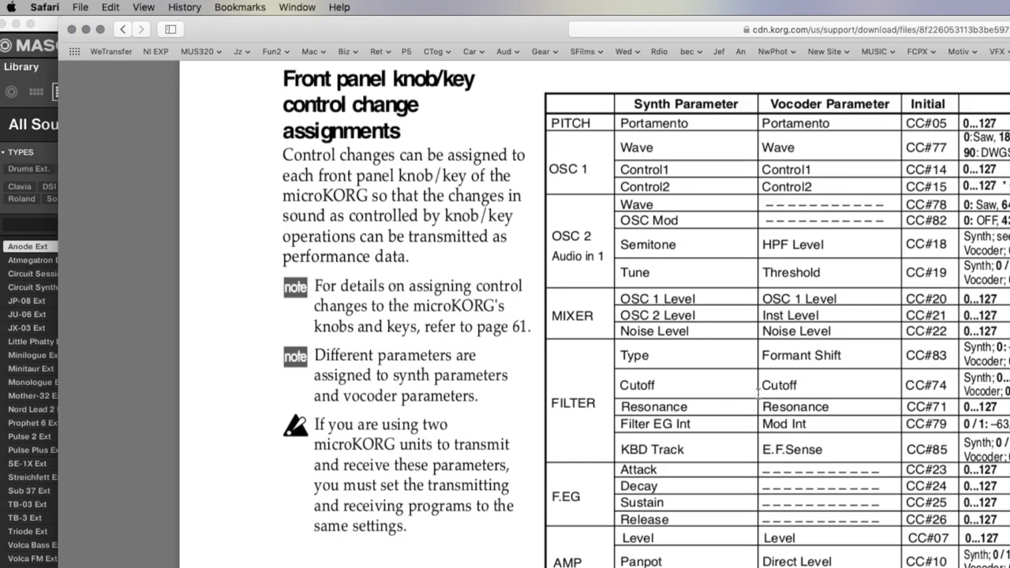
{"action": "key", "text": "super+Tab"}
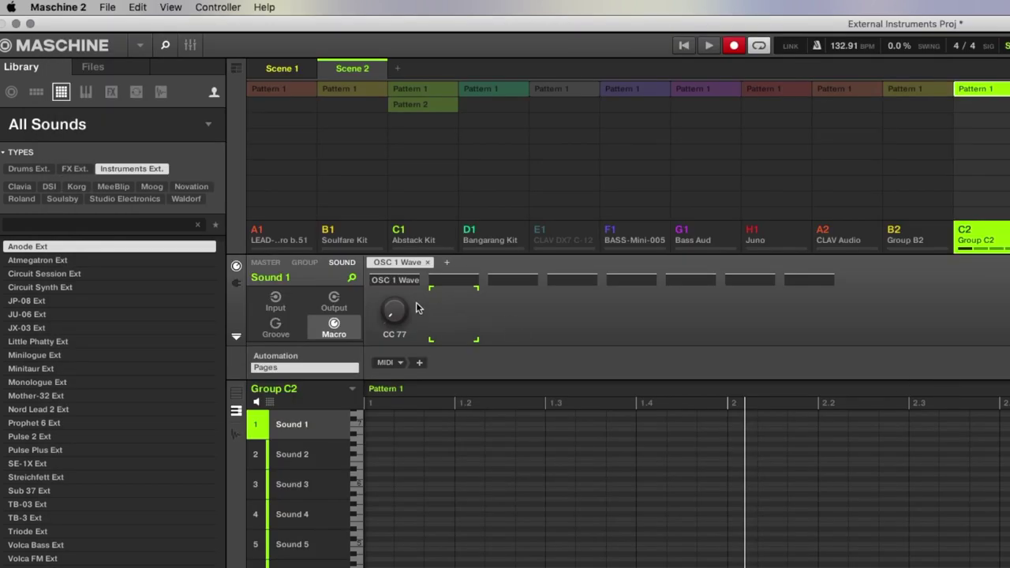
{"action": "left_click", "coordinate": [420, 364]}
{"action": "scroll", "coordinate": [548, 371], "scroll_direction": "down", "scroll_amount": 10}
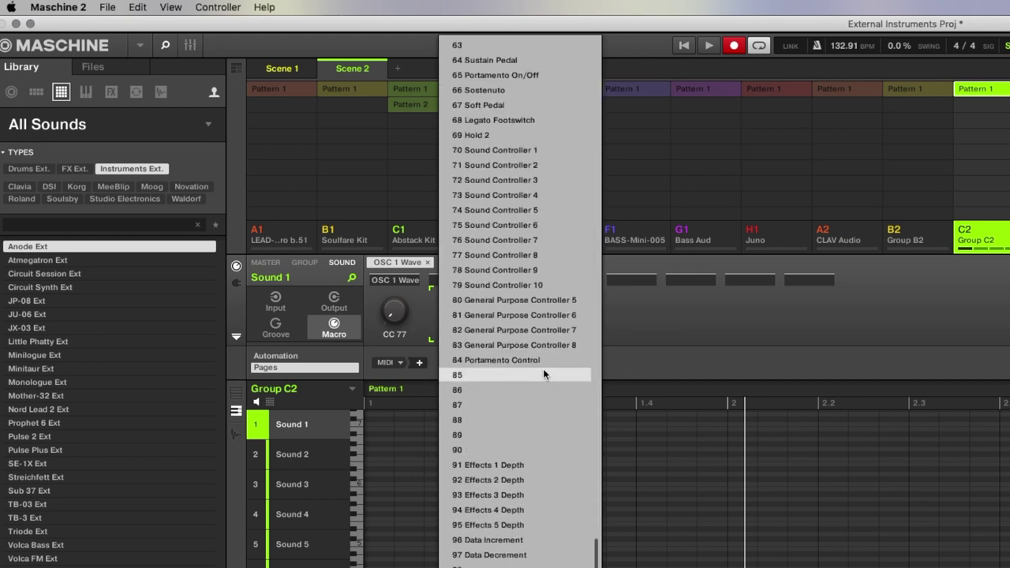
{"action": "left_click", "coordinate": [493, 211]}
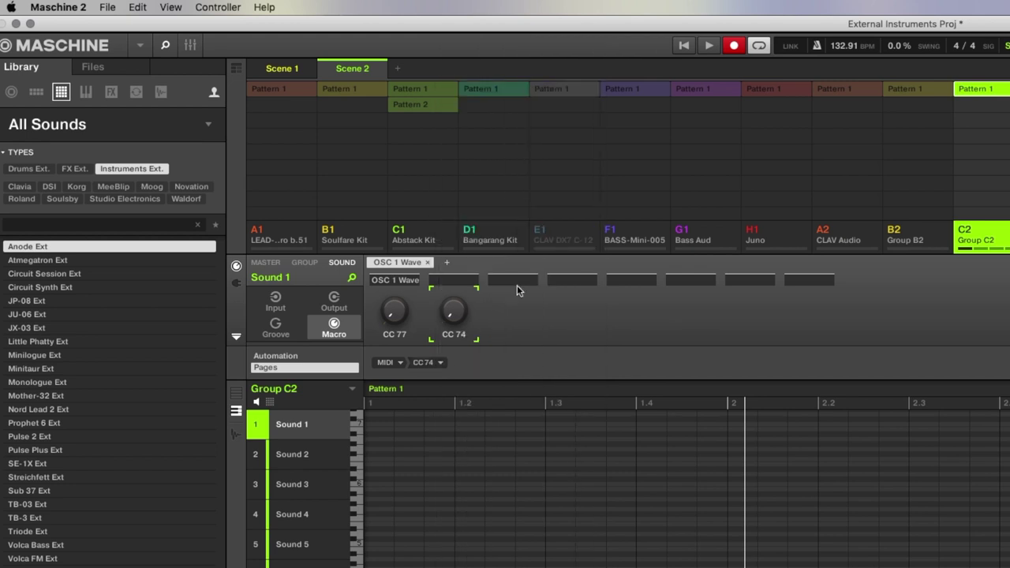
Label the CC 74 macro knob "F: Cutoff".
{"action": "double_click", "coordinate": [464, 282]}
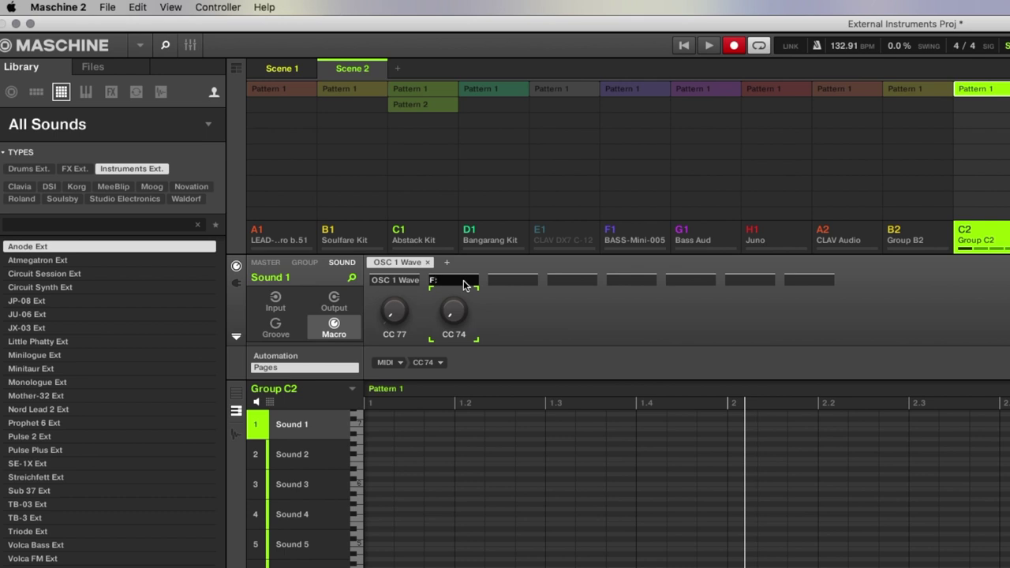
{"action": "type", "text": "F: Cutoff"}
{"action": "key", "text": "Return"}
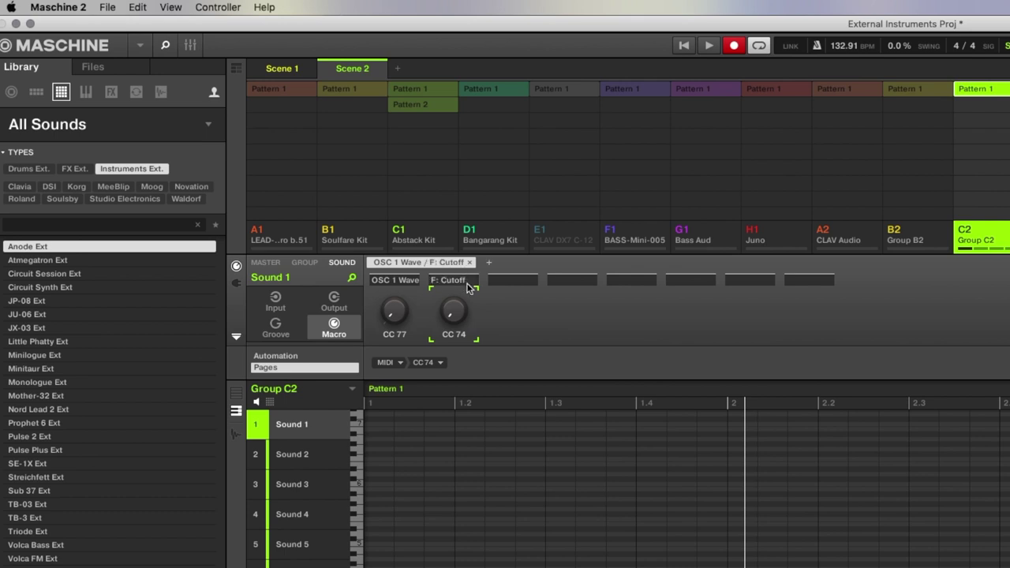
{"action": "left_click", "coordinate": [330, 338]}
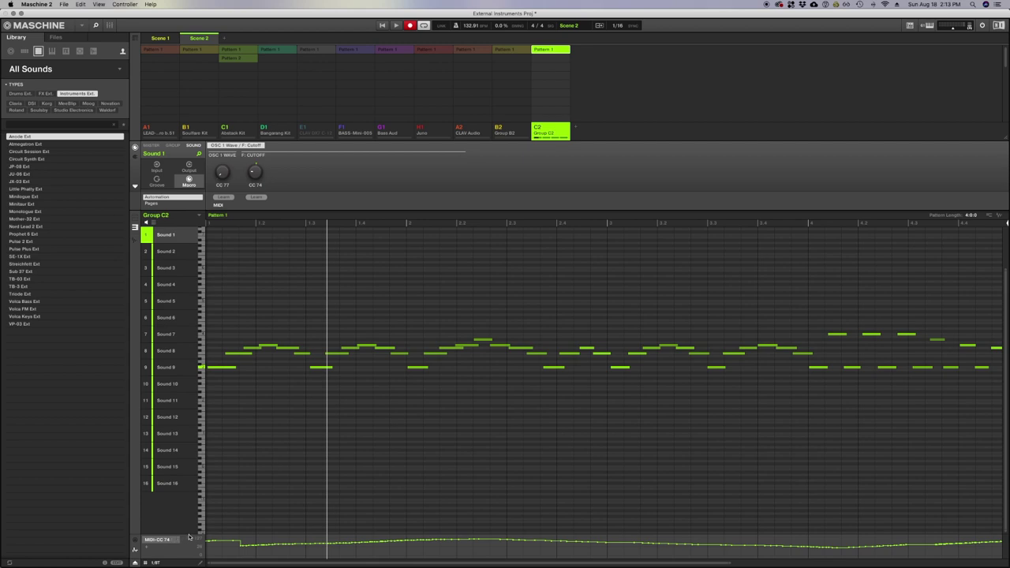
Enlarge the CC 74 automation lane, redraw the curve with peaks near 1.3 and 3.2 and a dip after bar 2, and play it.
{"action": "left_click_drag", "start_coordinate": [190, 533], "coordinate": [201, 338]}
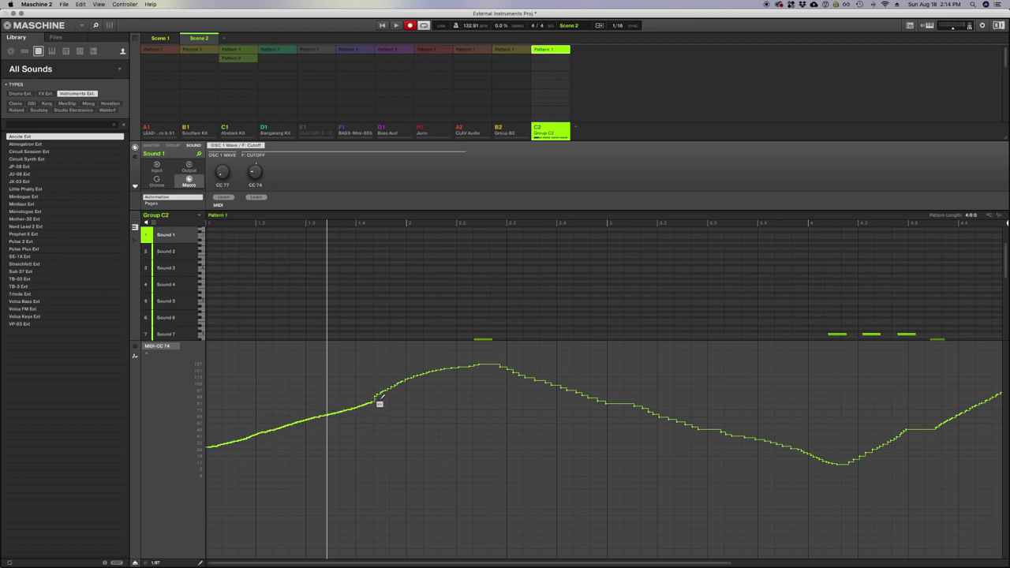
{"action": "key", "text": "space"}
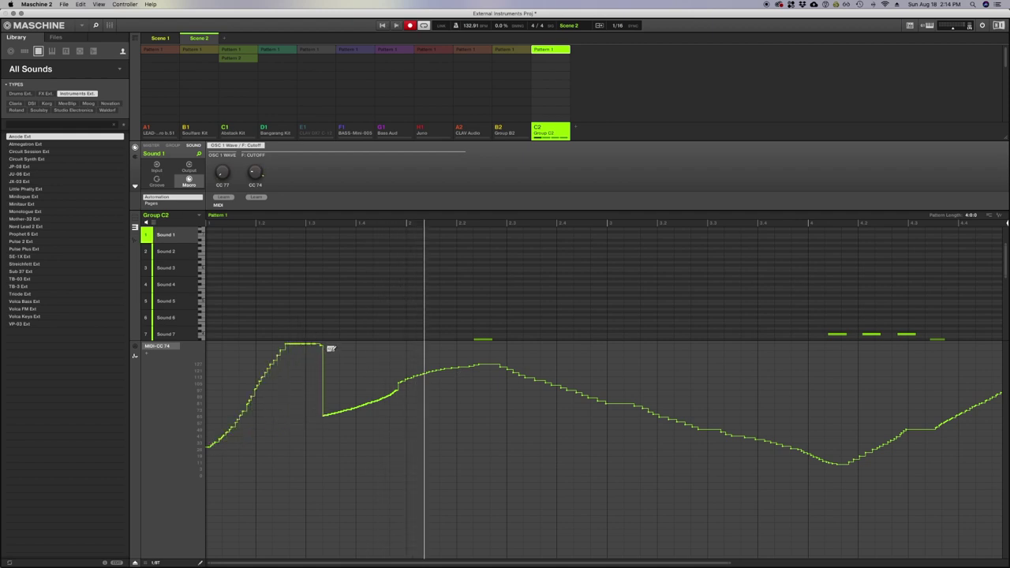
{"action": "mouse_move", "coordinate": [391, 432]}
{"action": "left_mouse_down"}
{"action": "mouse_move", "coordinate": [436, 545]}
{"action": "mouse_move", "coordinate": [510, 551]}
{"action": "mouse_move", "coordinate": [664, 368]}
{"action": "left_mouse_up"}
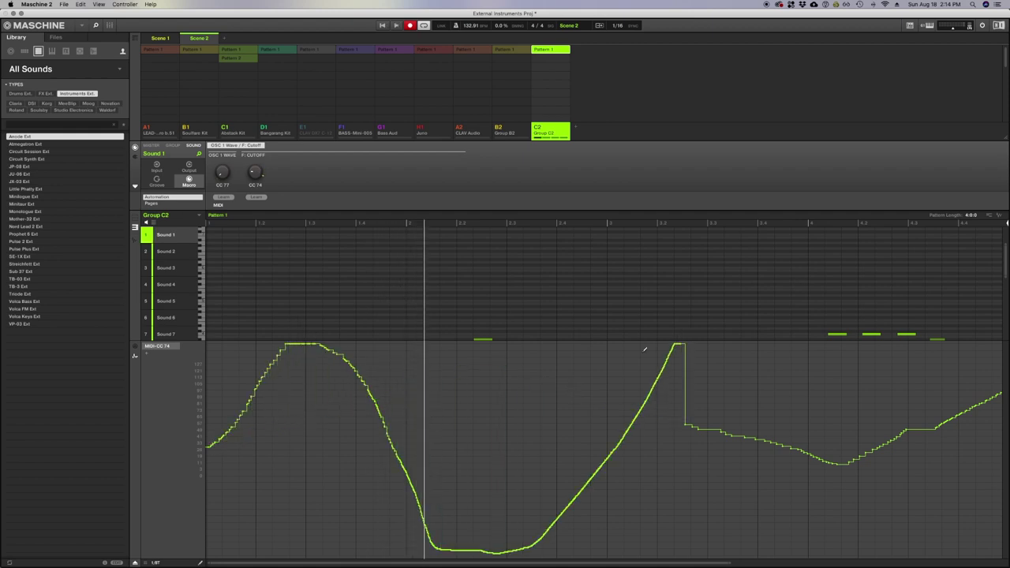
{"action": "key", "text": "space"}
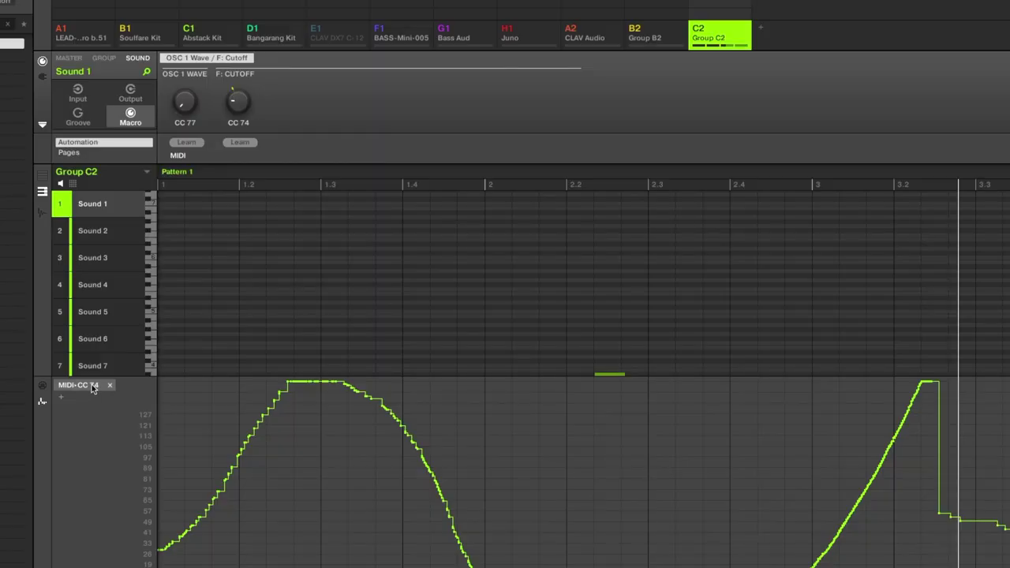
Reset the CC 74 modulator to clear its automation from the pattern.
{"action": "left_click", "coordinate": [92, 387]}
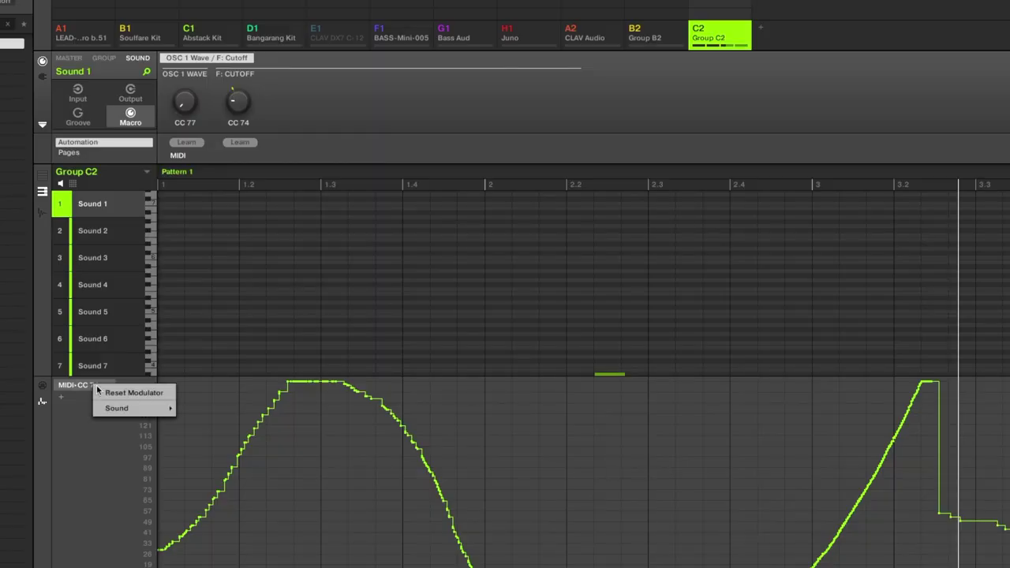
{"action": "left_click", "coordinate": [116, 393]}
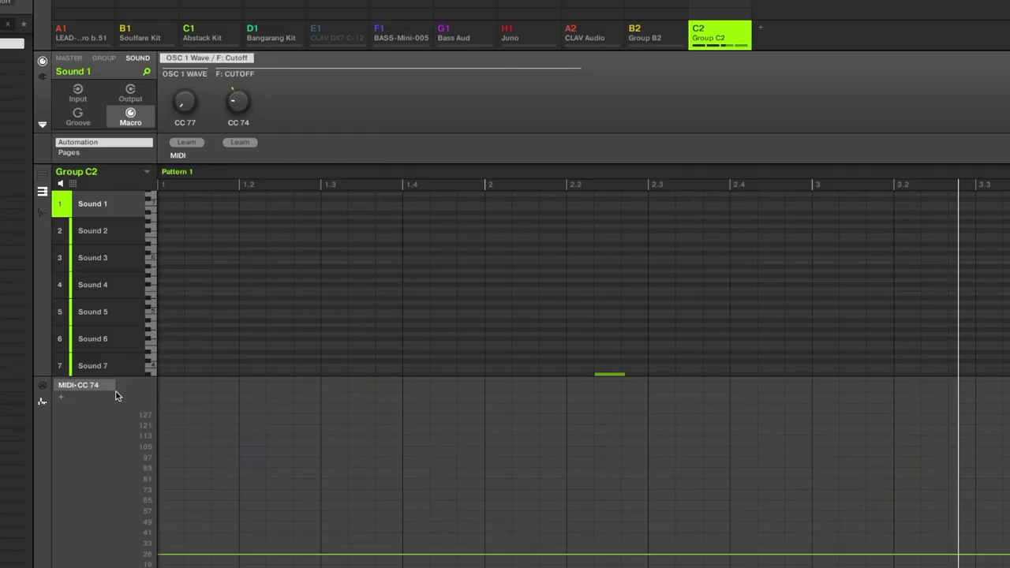